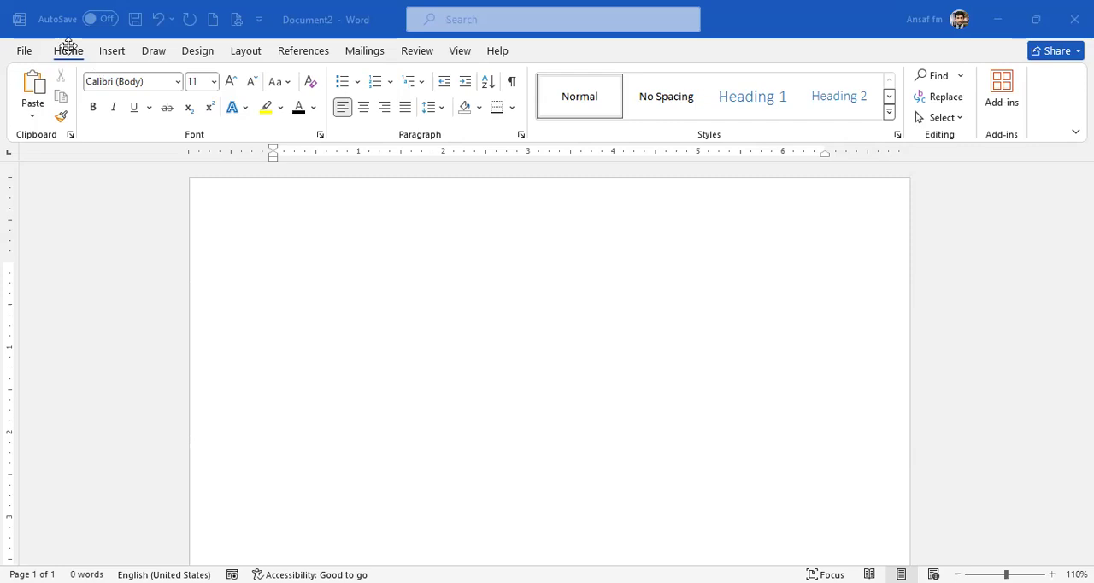
# Create a new envelope and enter "The Head of the Department" as the first line of its delivery address.
pyautogui.click(356, 48)
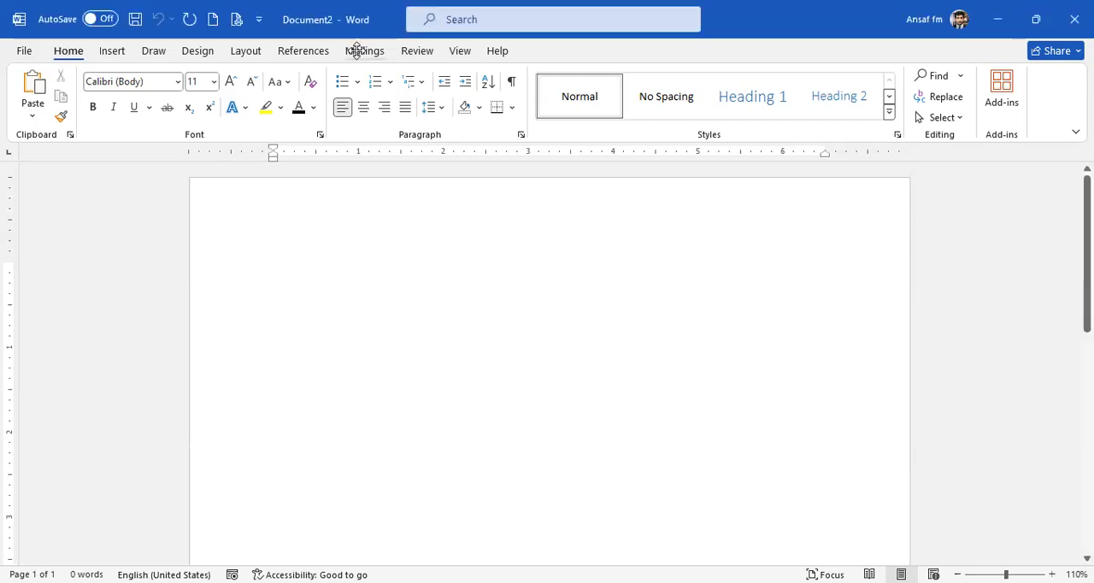
pyautogui.click(377, 54)
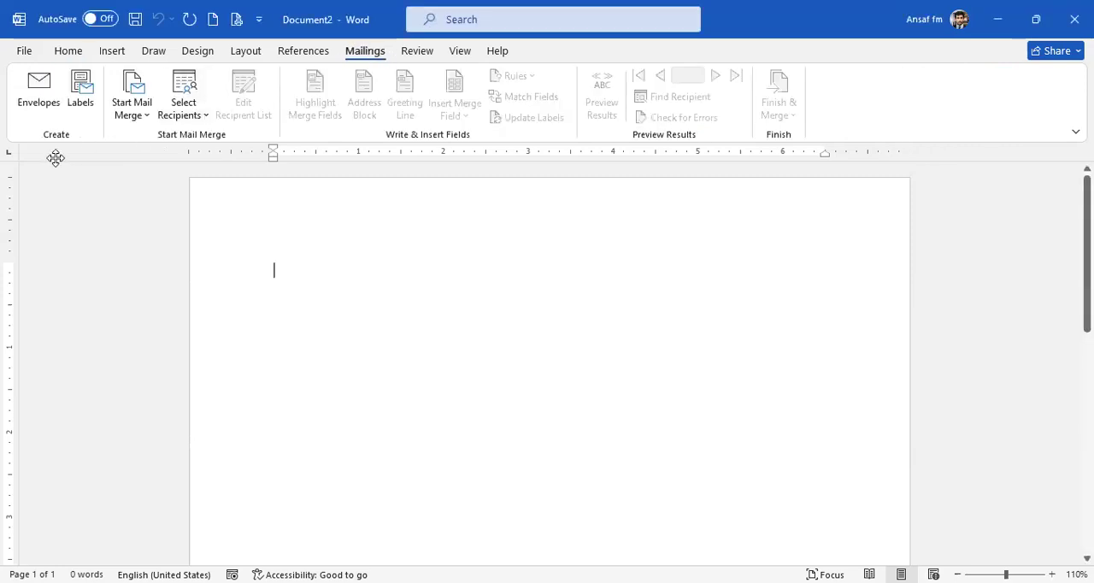
pyautogui.click(44, 102)
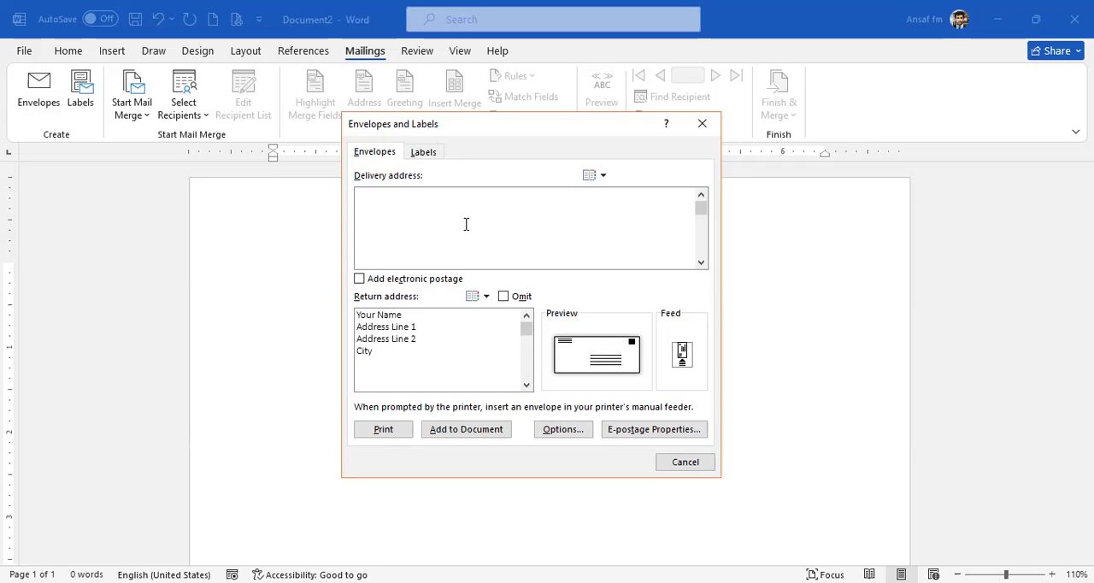
pyautogui.write('The')
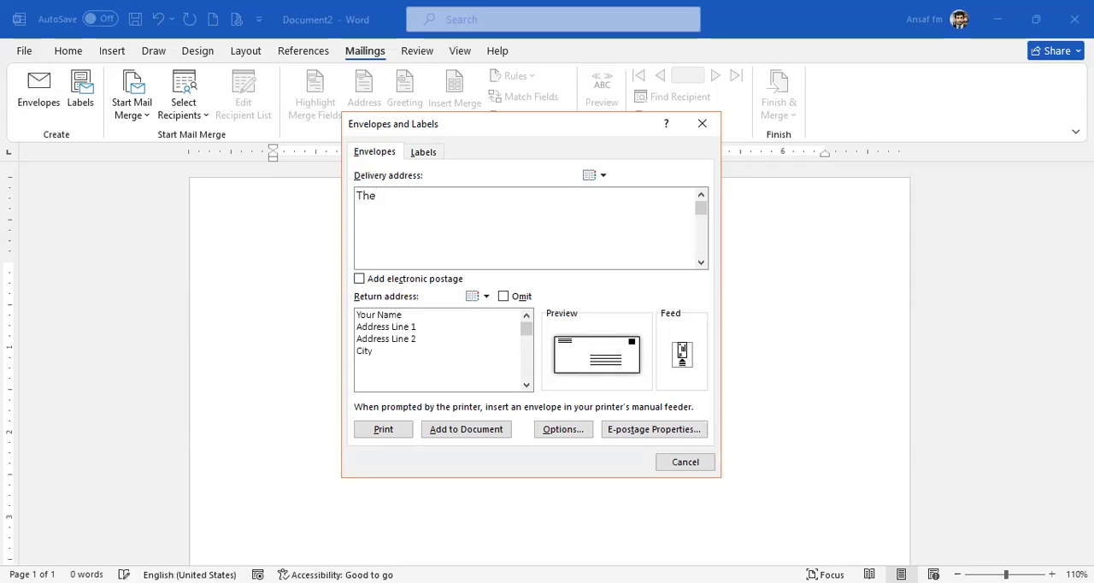
pyautogui.write(' Head of the Department ')
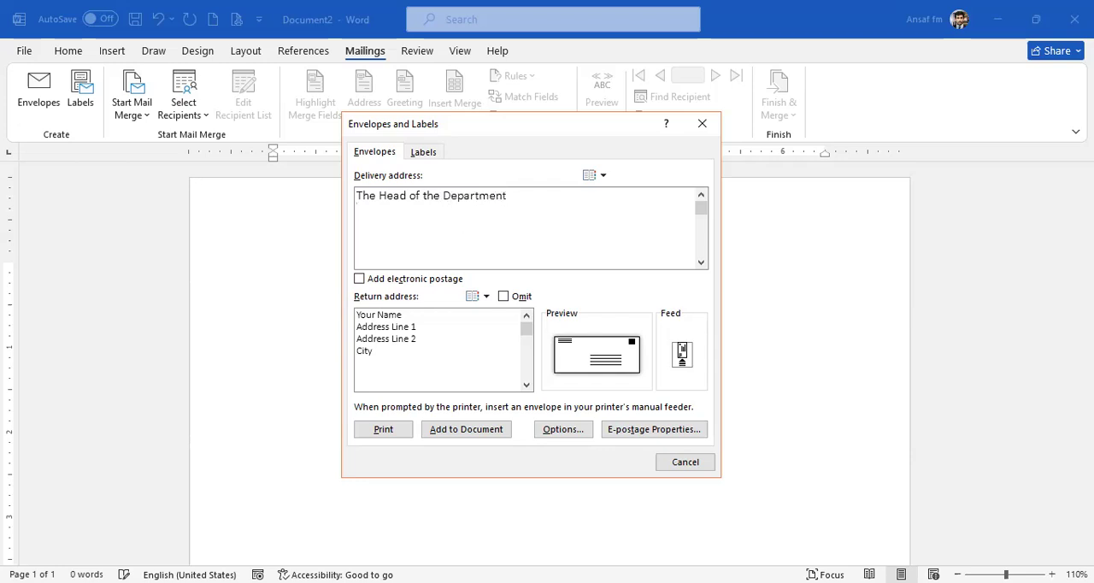
pyautogui.write('Name of the Departmentr')
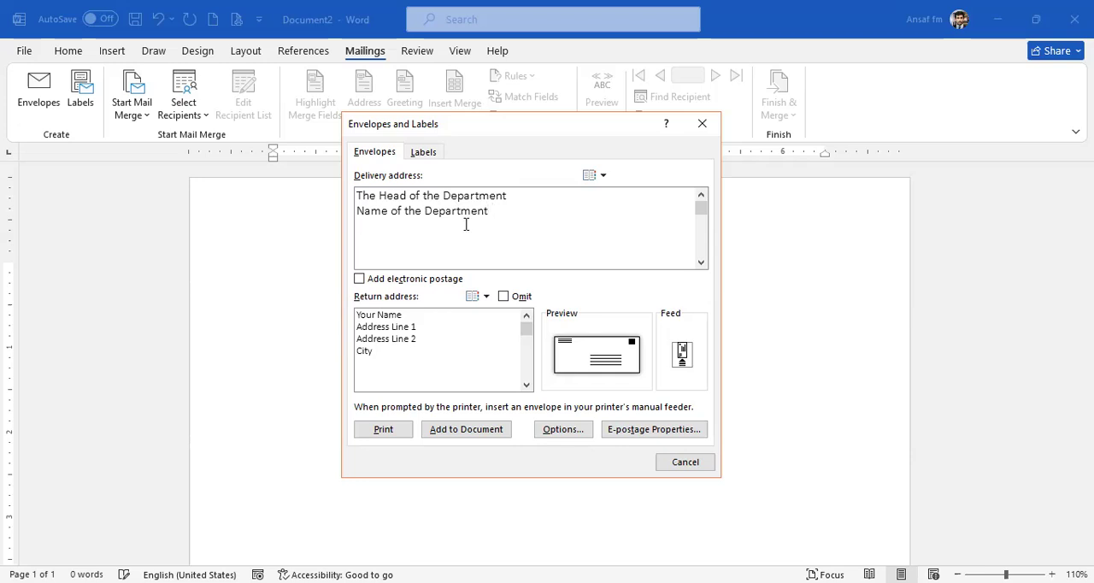
# Add the lines "Name of the Department", "Street or Road," and "City" to the delivery address.
pyautogui.write('Street or Road,')
pyautogui.press('Return')
pyautogui.write('City')
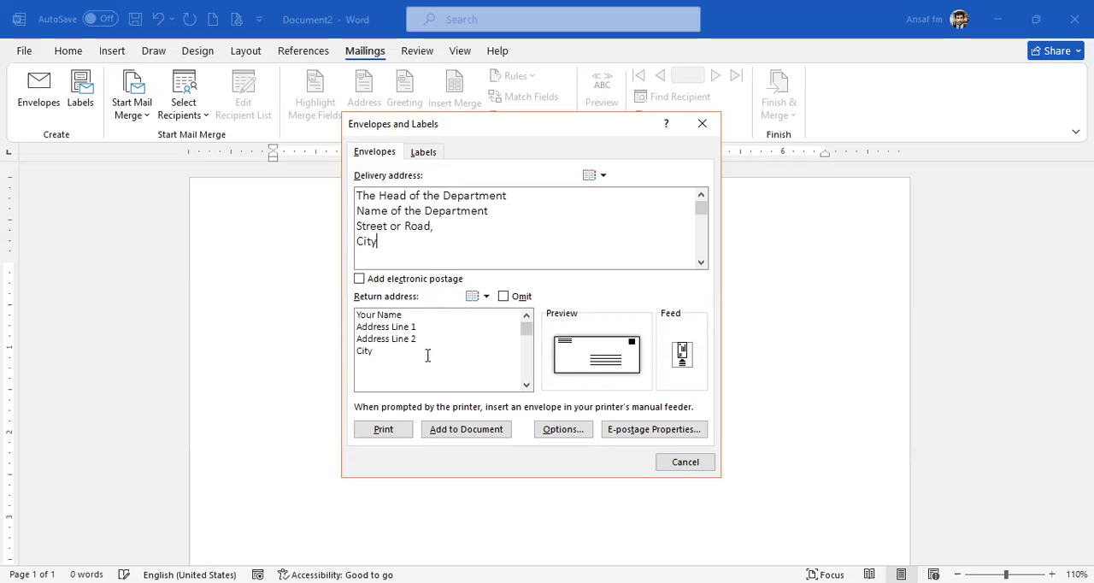
# Try omitting the return address from the envelope and include it again.
pyautogui.moveTo(377, 351); pyautogui.dragTo(343, 307)
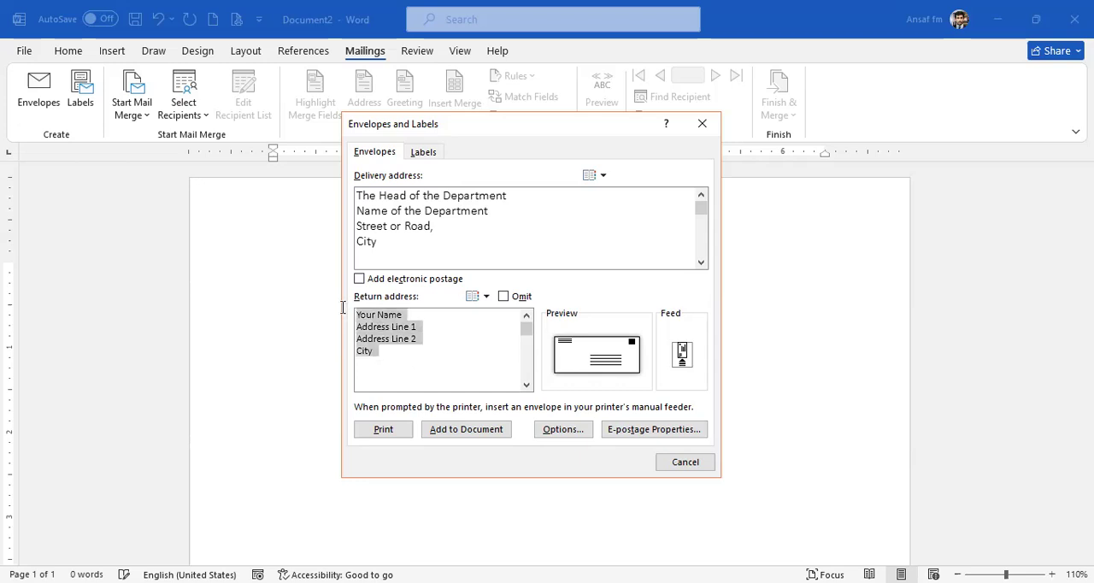
pyautogui.click(514, 350)
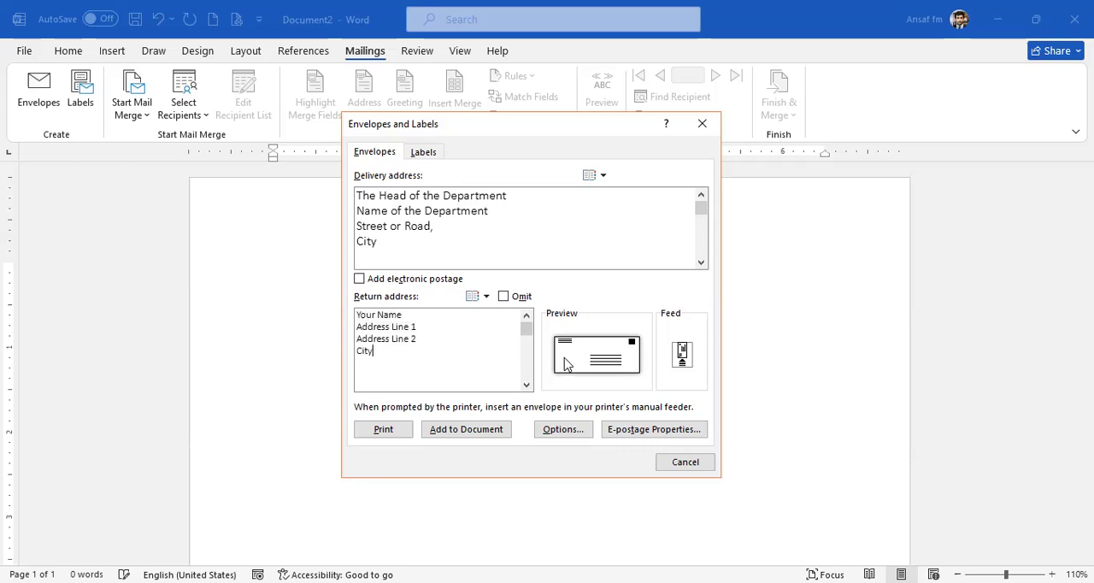
pyautogui.click(503, 295)
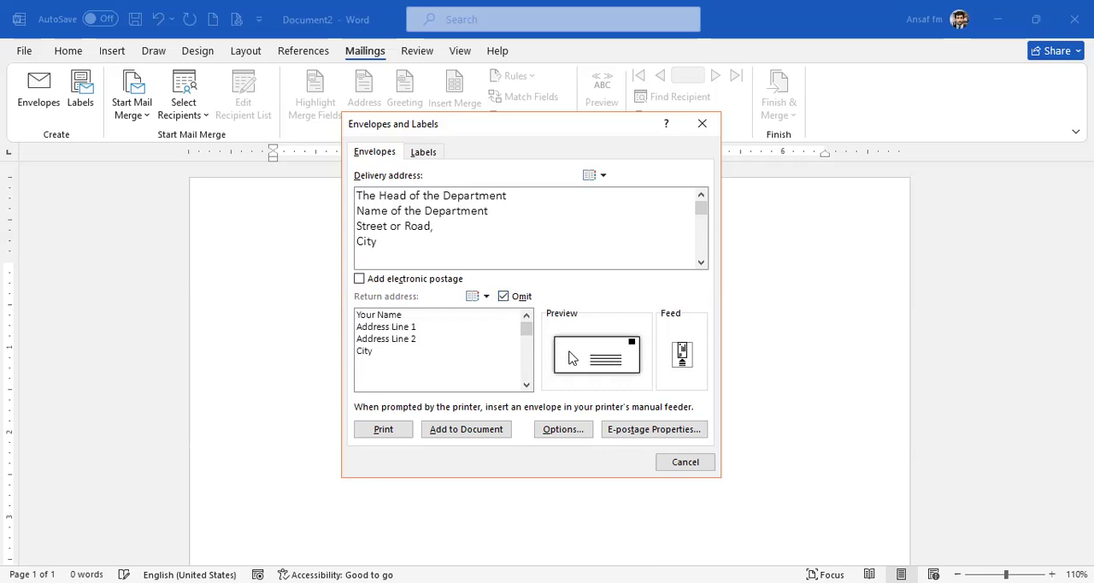
pyautogui.click(503, 298)
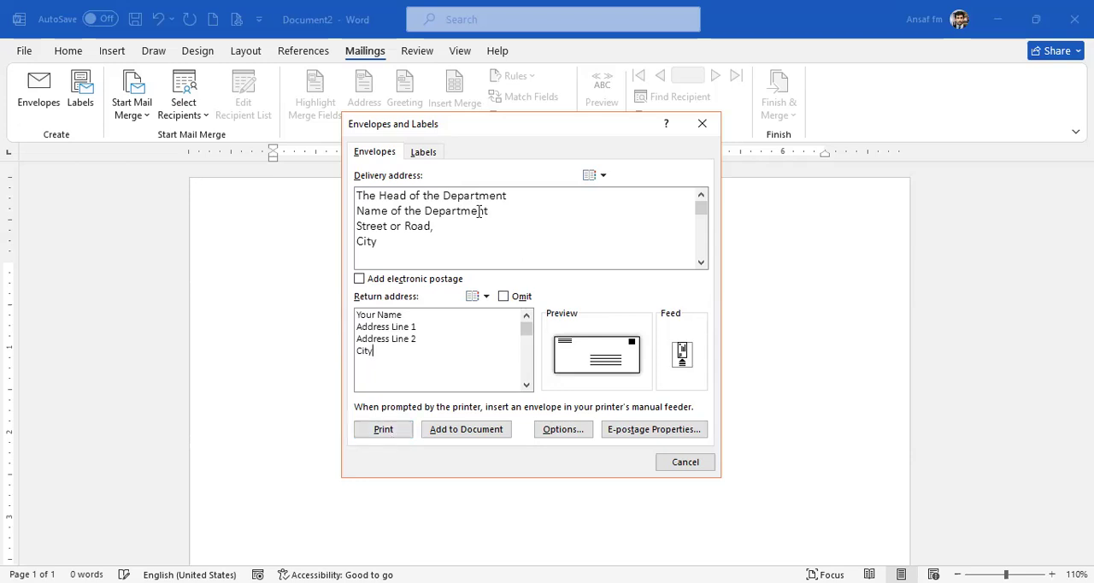
# Accept the Size 10 envelope with the default face-up feed method, and add the envelope to the document.
pyautogui.click(564, 431)
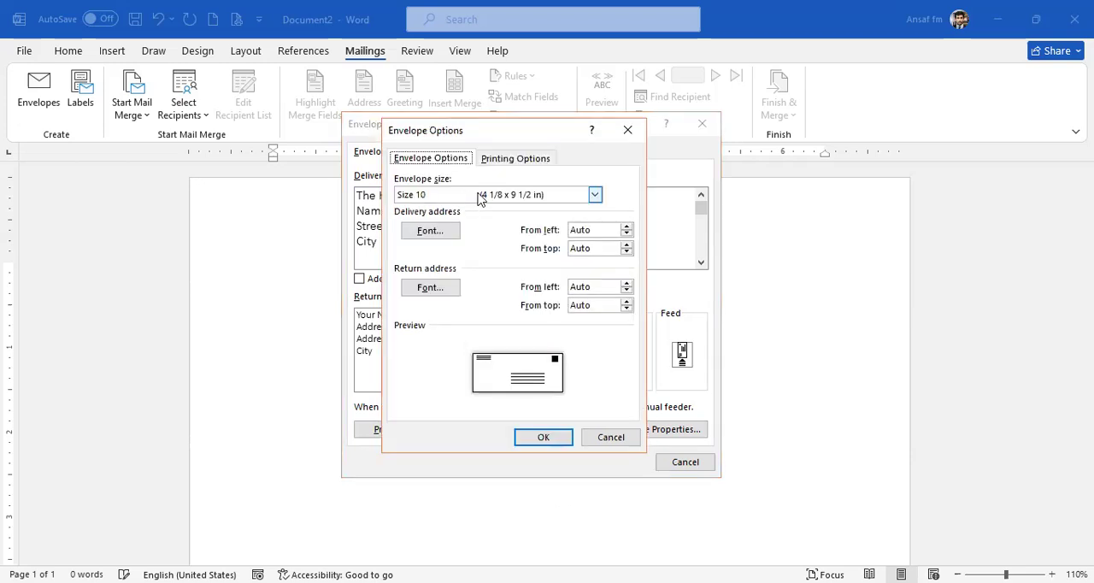
pyautogui.click(594, 196)
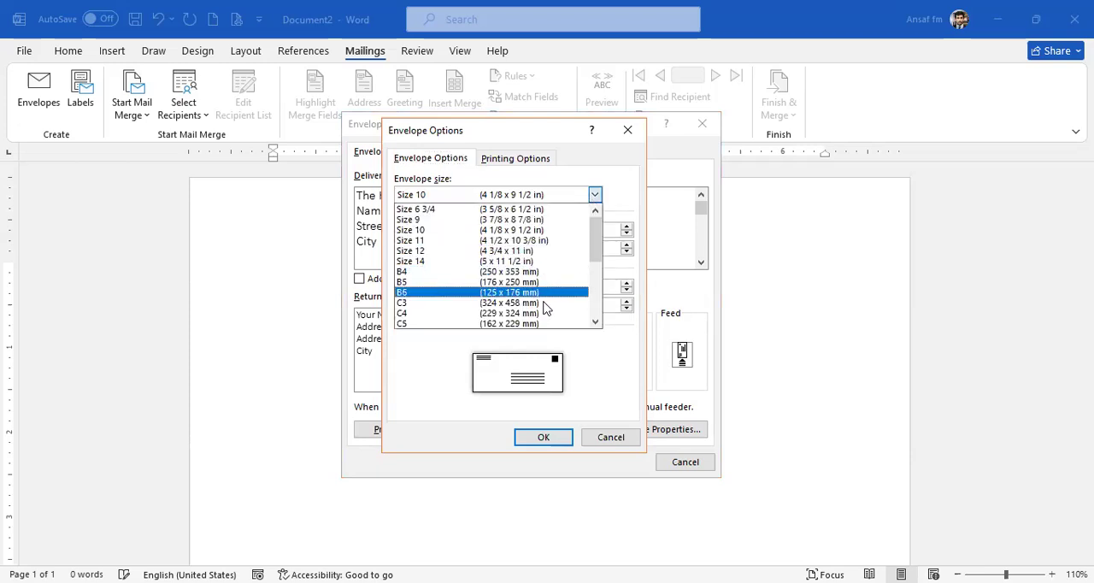
pyautogui.click(596, 195)
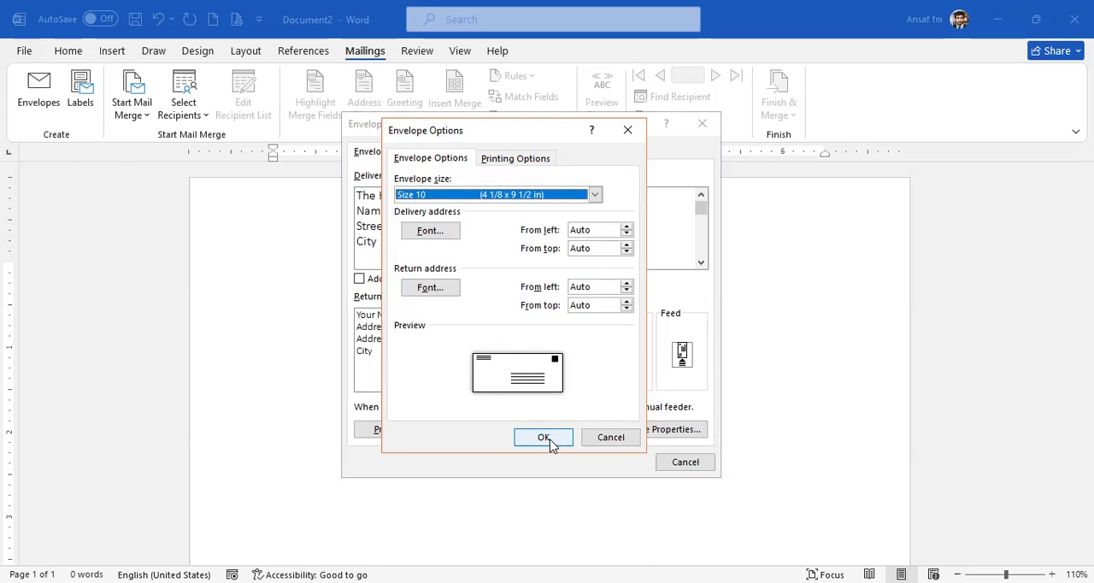
pyautogui.click(515, 161)
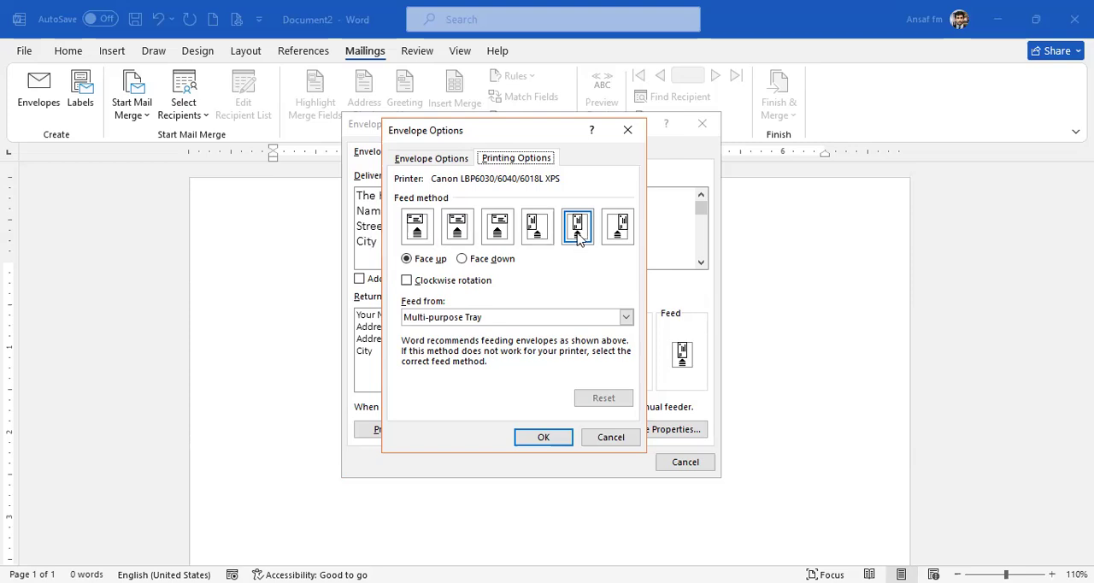
pyautogui.click(544, 439)
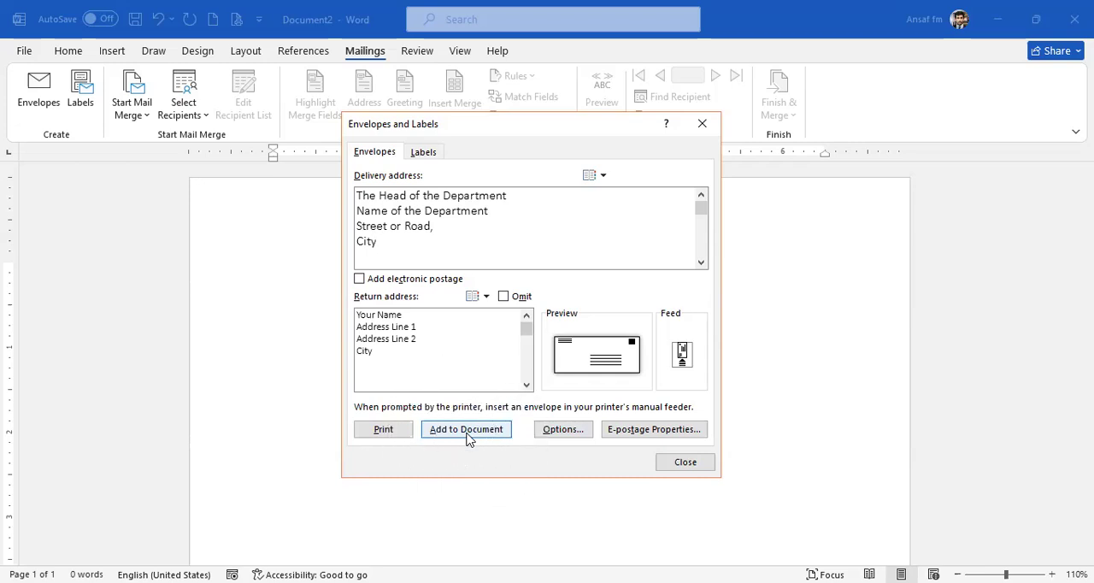
pyautogui.click(467, 432)
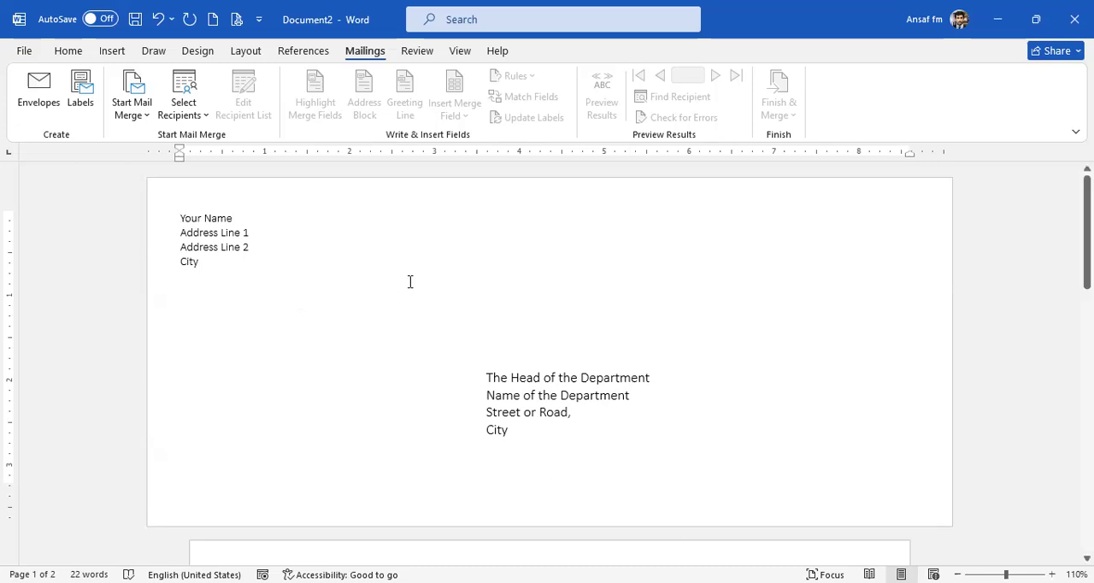
# Remove the left indent of the whole delivery address so the text starts at its frame's left edge.
pyautogui.click(496, 378)
pyautogui.click(207, 224)
pyautogui.click(527, 386)
pyautogui.click(539, 382)
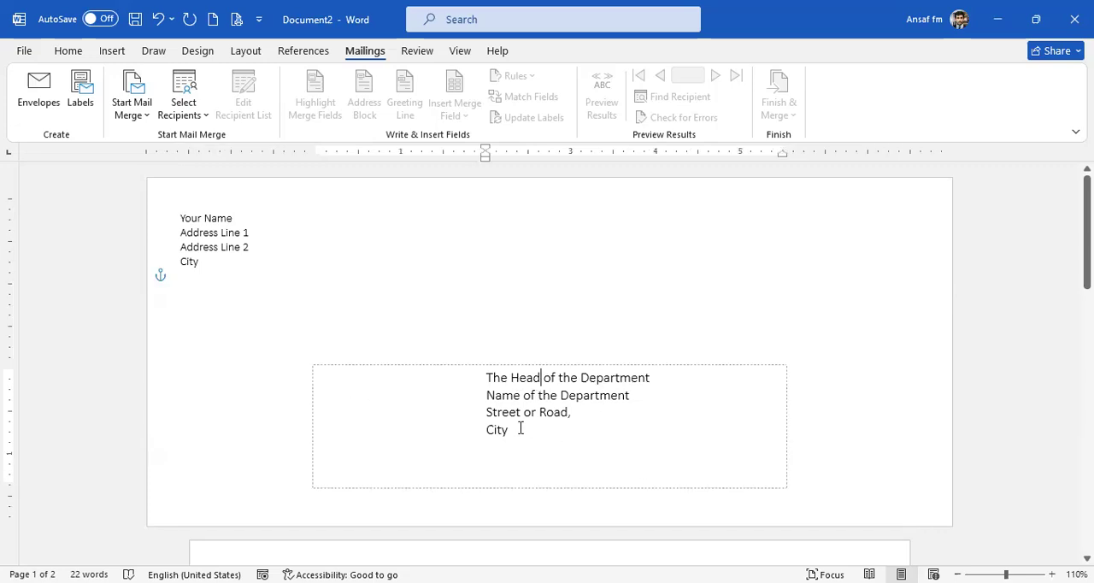
pyautogui.hotkey('ctrl', 'a')
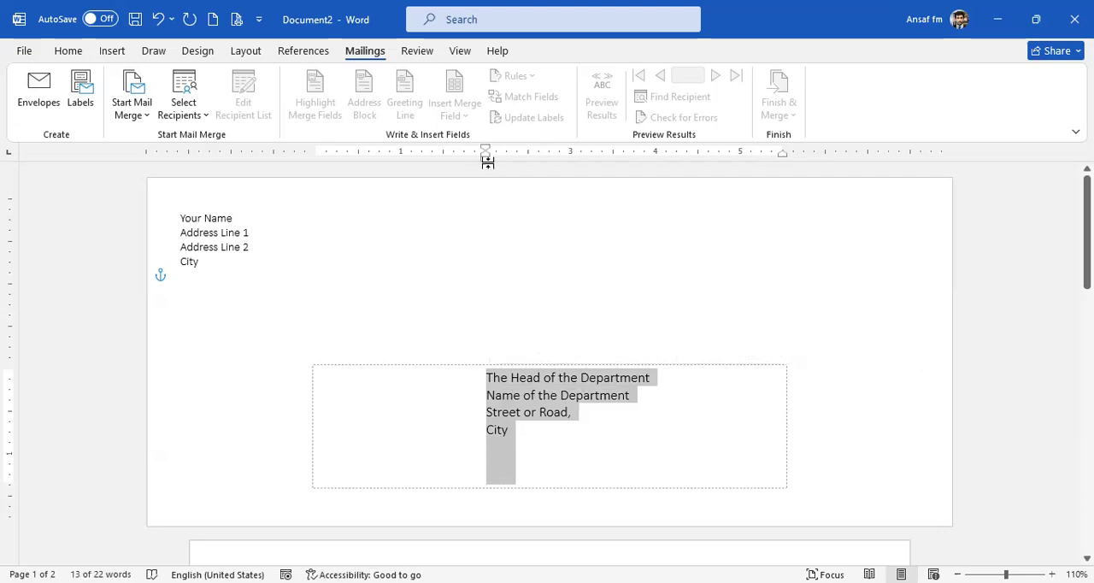
pyautogui.moveTo(487, 163); pyautogui.dragTo(487, 165)
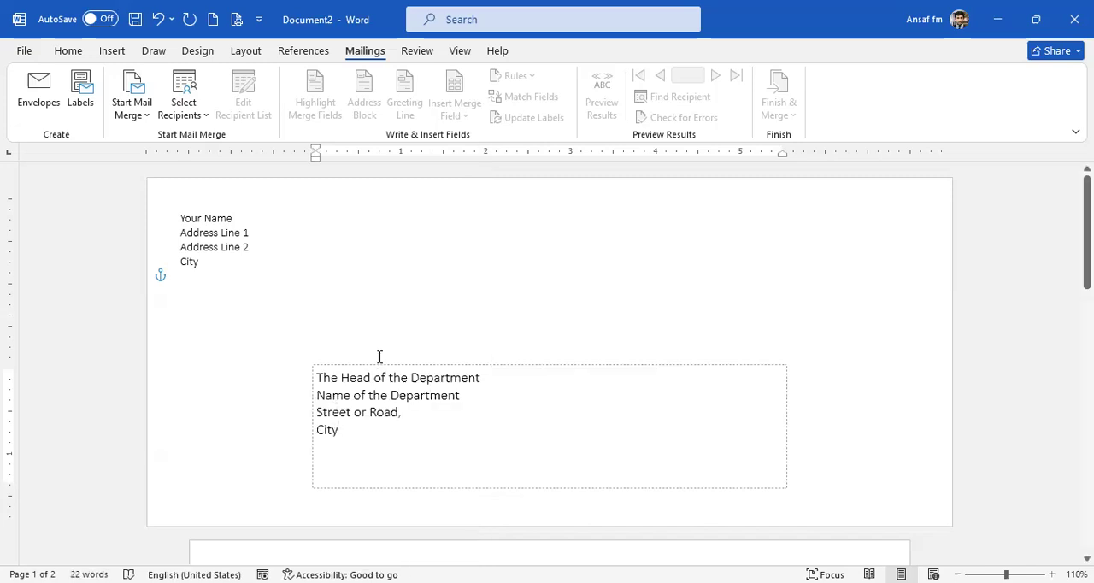
# Narrow the delivery address frame from its left side to about 2.9 inches and move it slightly up and right.
pyautogui.click(312, 424)
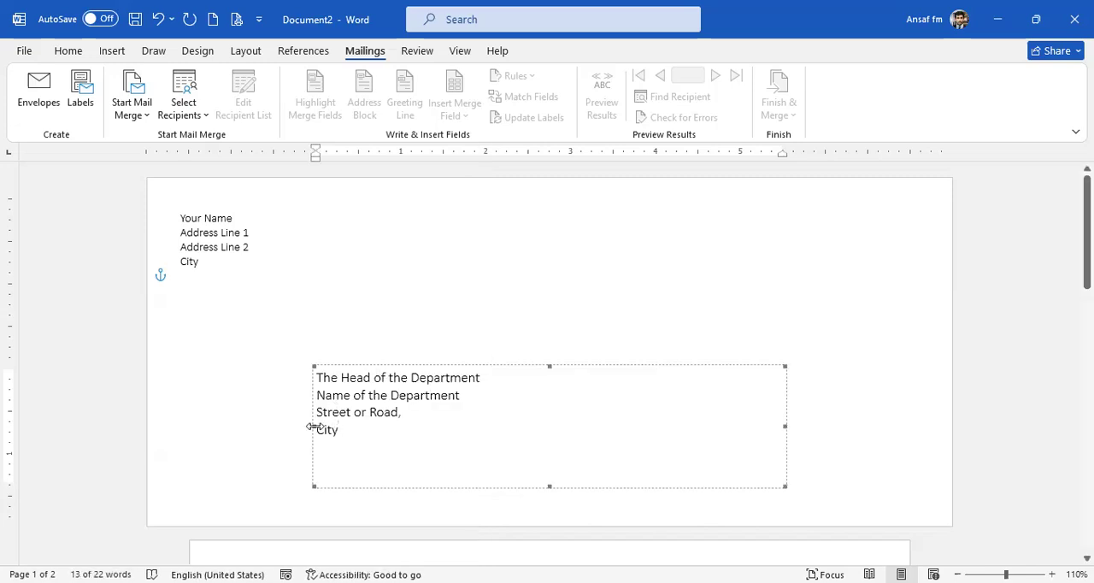
pyautogui.moveTo(363, 423); pyautogui.dragTo(540, 421)
pyautogui.click(679, 370)
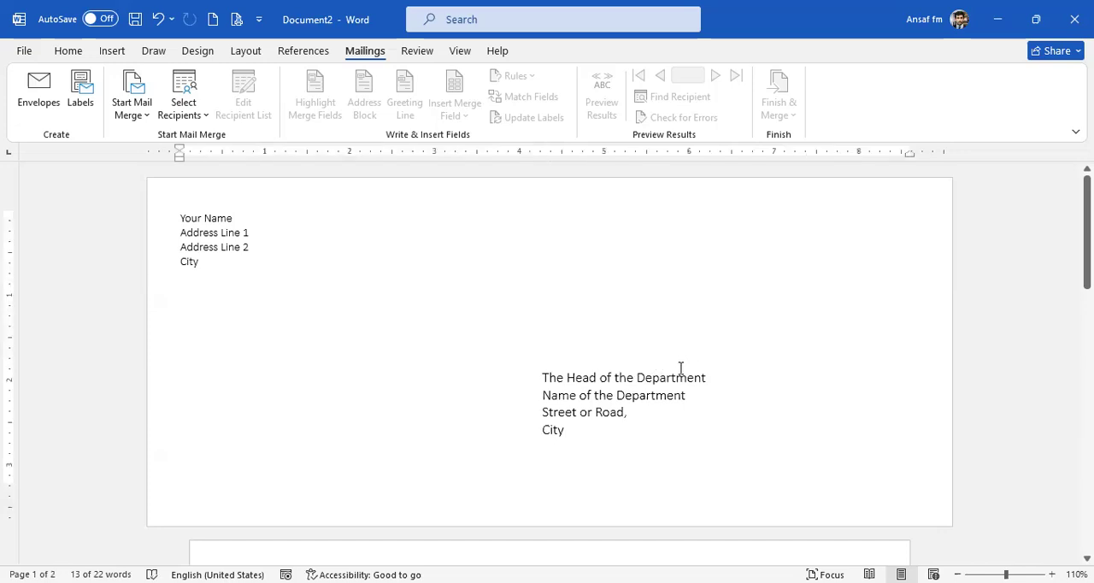
pyautogui.moveTo(683, 368); pyautogui.dragTo(728, 349)
# Set the whole delivery address to font size 16 and widen its frame leftward to about 3.8 inches.
pyautogui.click(68, 51)
pyautogui.click(660, 394)
pyautogui.hotkey('ctrl', 'a')
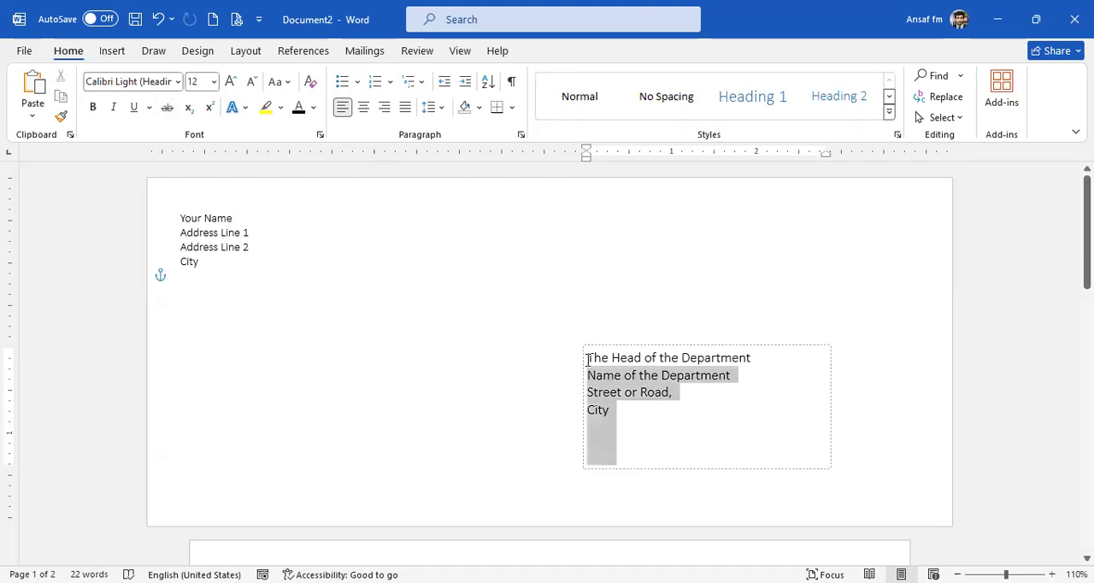
pyautogui.click(231, 81)
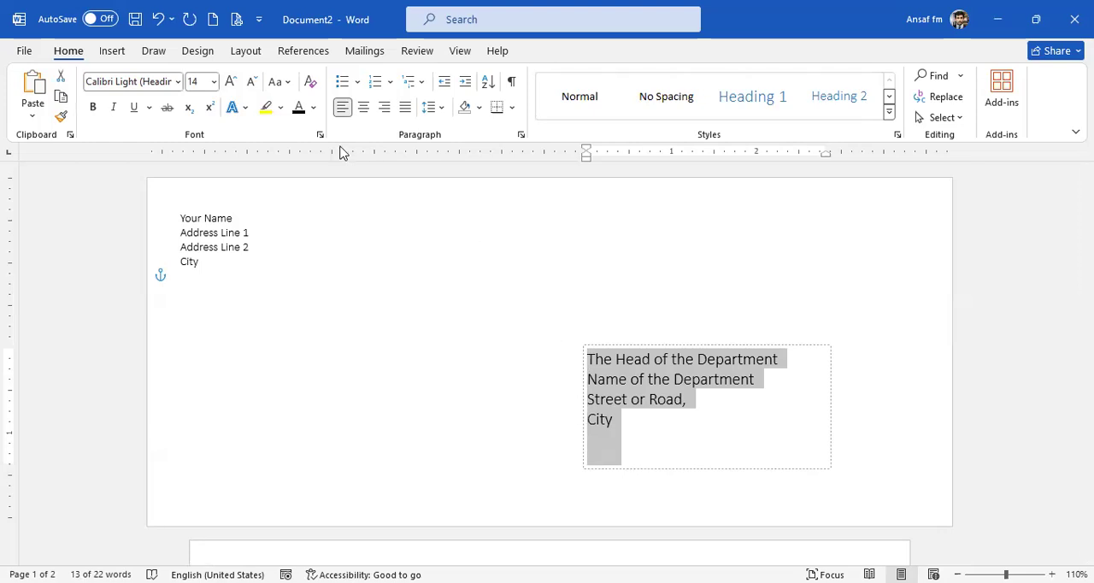
pyautogui.click(231, 81)
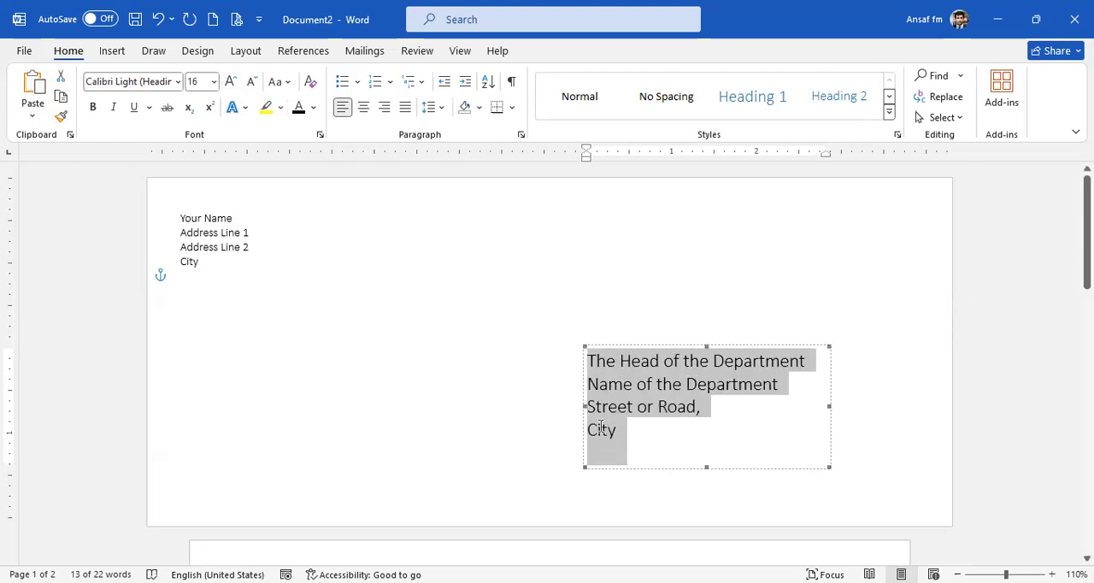
pyautogui.moveTo(578, 407); pyautogui.dragTo(505, 408)
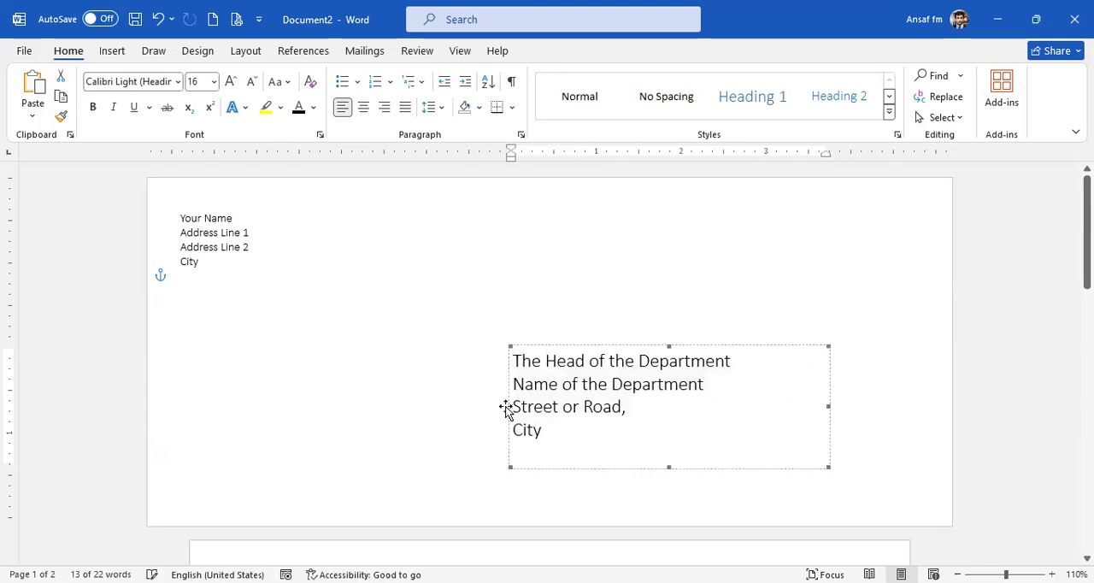
# Set the four lines of the return address to font size 12.
pyautogui.click(202, 267)
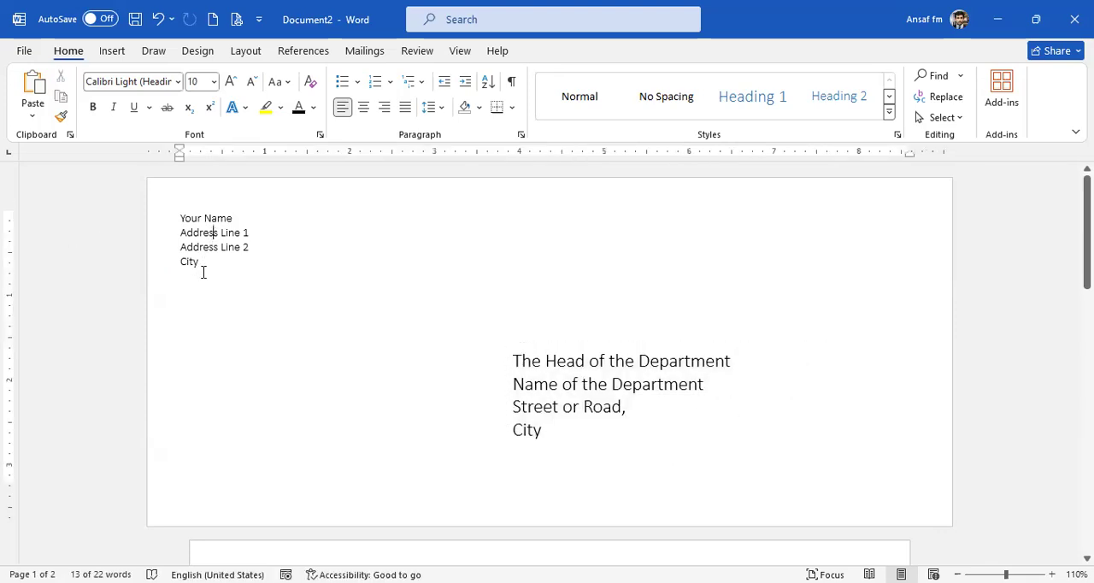
pyautogui.moveTo(203, 260); pyautogui.dragTo(169, 220)
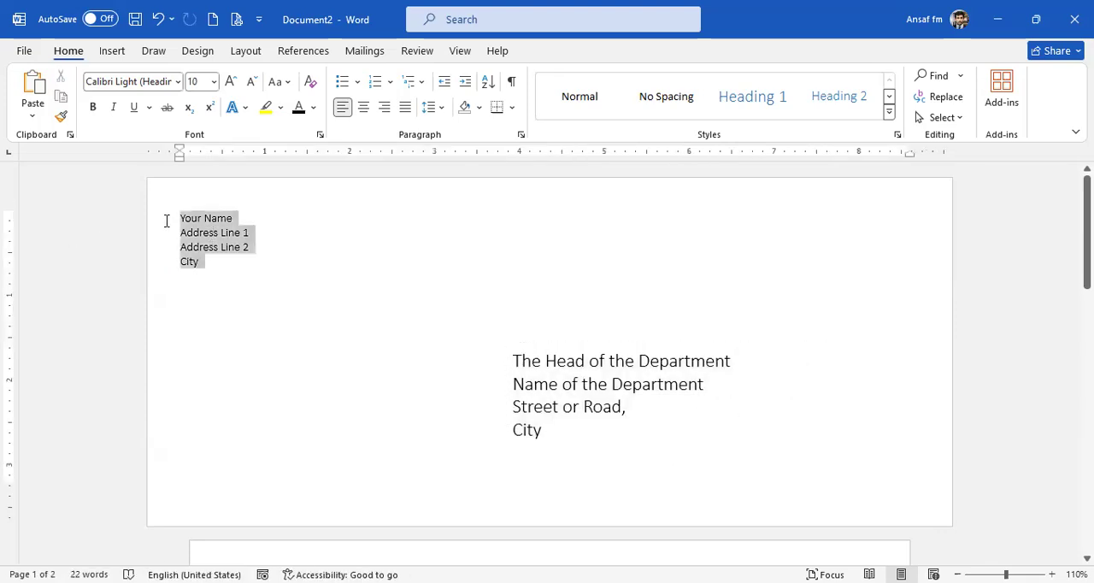
pyautogui.click(230, 82)
pyautogui.click(230, 81)
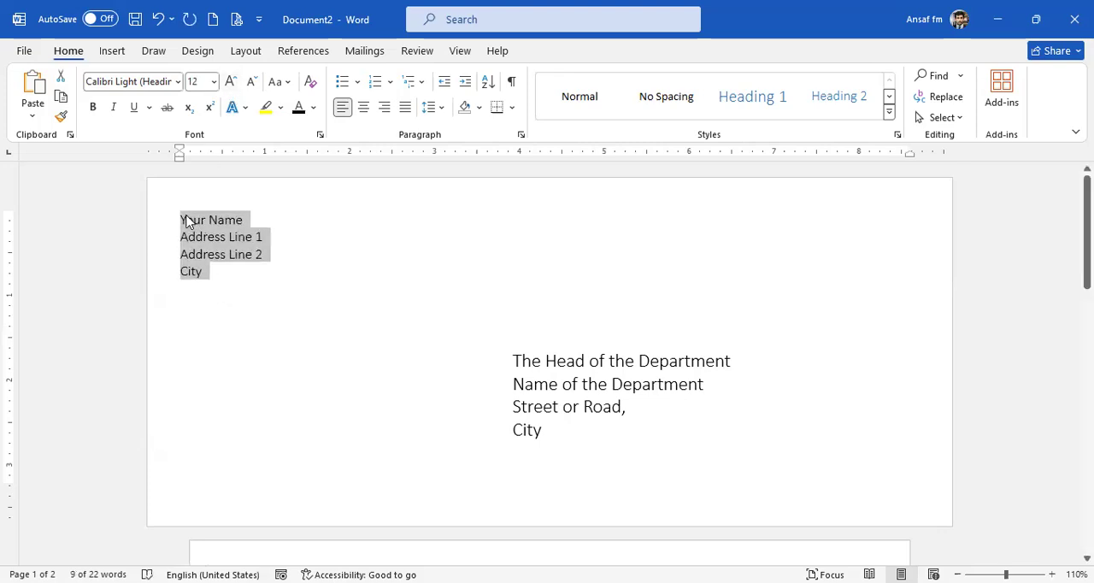
# Insert about 11 blank lines above the return address to move it down to the envelope's lower left.
pyautogui.click(181, 221)
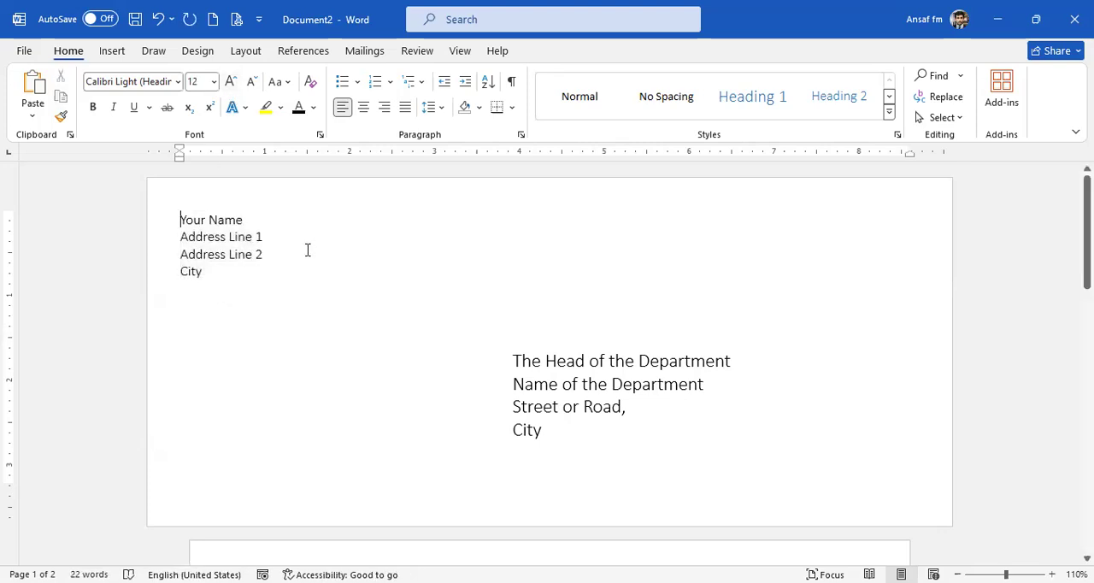
pyautogui.press('Return')
pyautogui.press('Return')
pyautogui.press('Return')
pyautogui.press('Return')
pyautogui.press('Return')
pyautogui.press('Return')
pyautogui.press('Return')
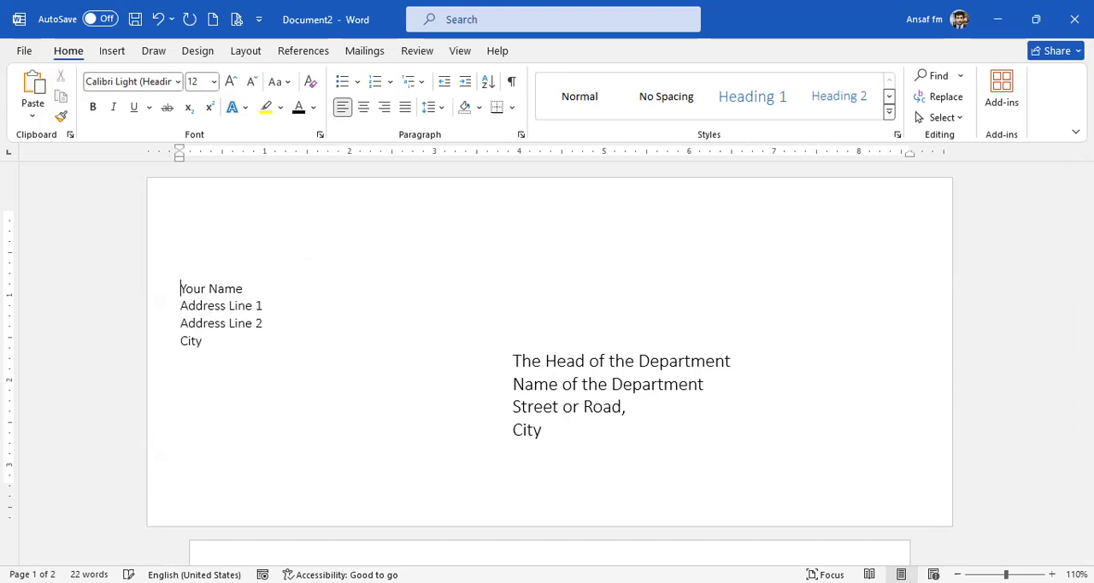
pyautogui.press('Return')
pyautogui.press('Return')
pyautogui.press('Return')
pyautogui.press('Return')
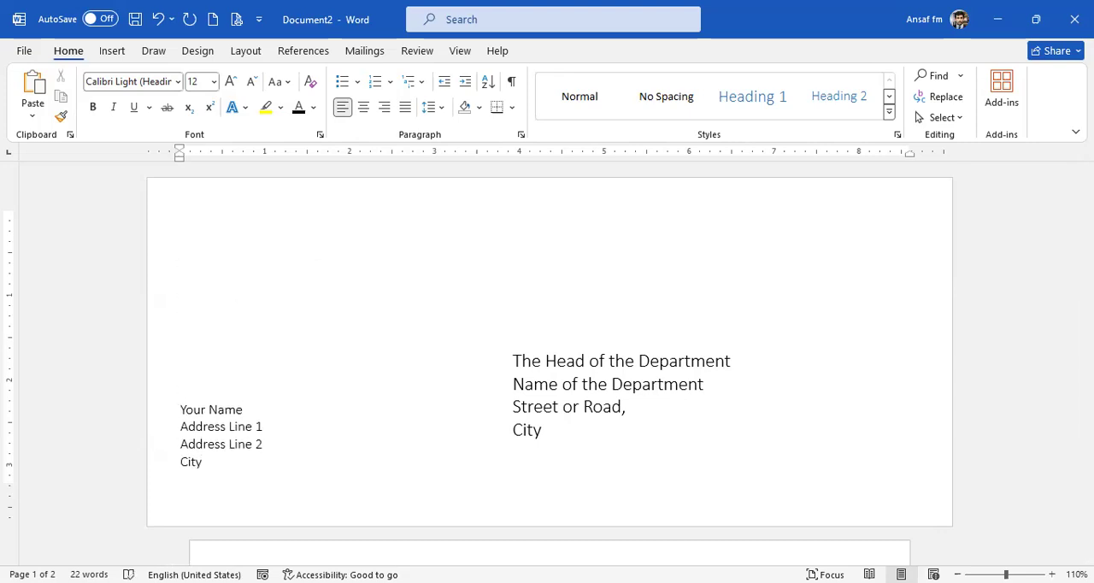
# Insert the picture Logo.png from this device on a blank line above the return address.
pyautogui.click(549, 385)
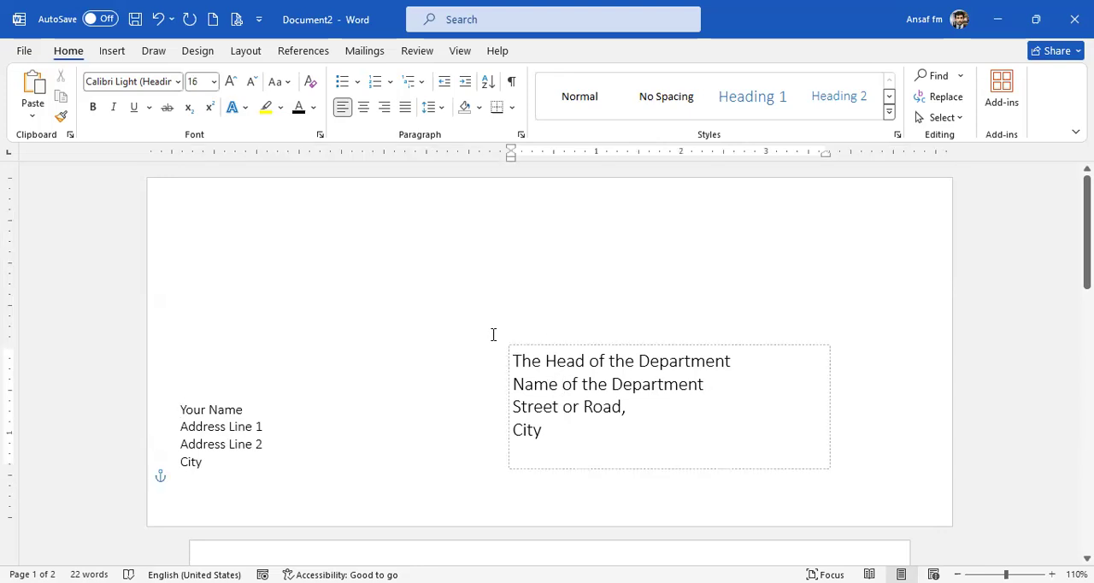
pyautogui.click(425, 347)
pyautogui.click(128, 54)
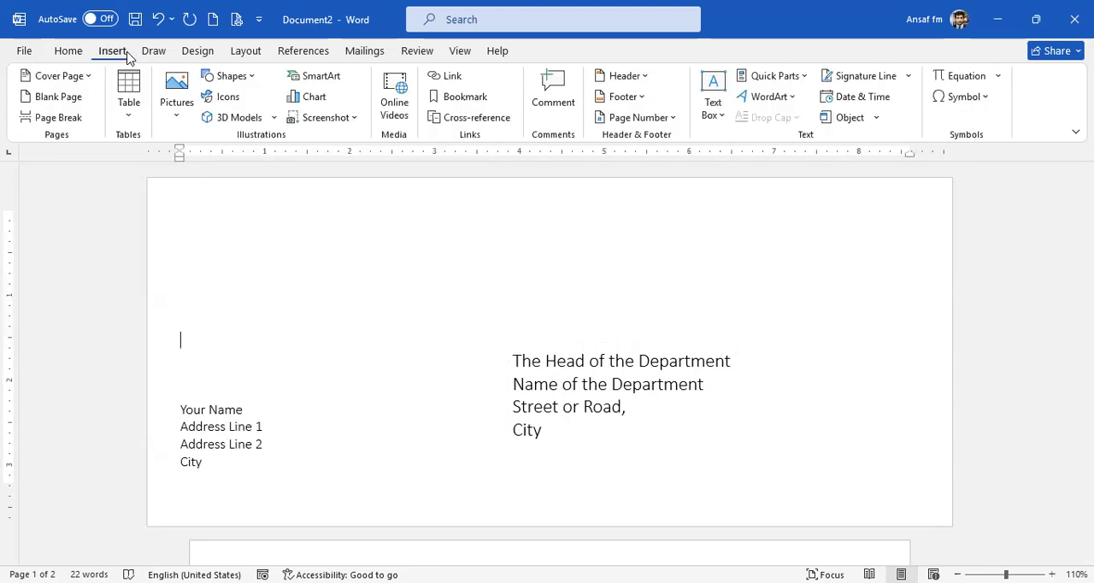
pyautogui.click(177, 118)
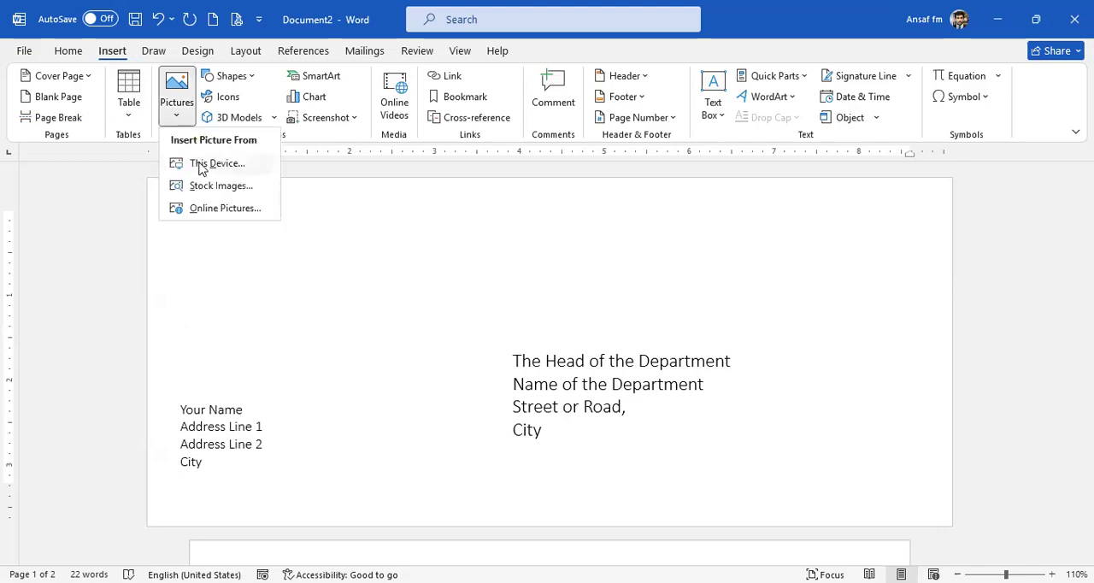
pyautogui.click(205, 164)
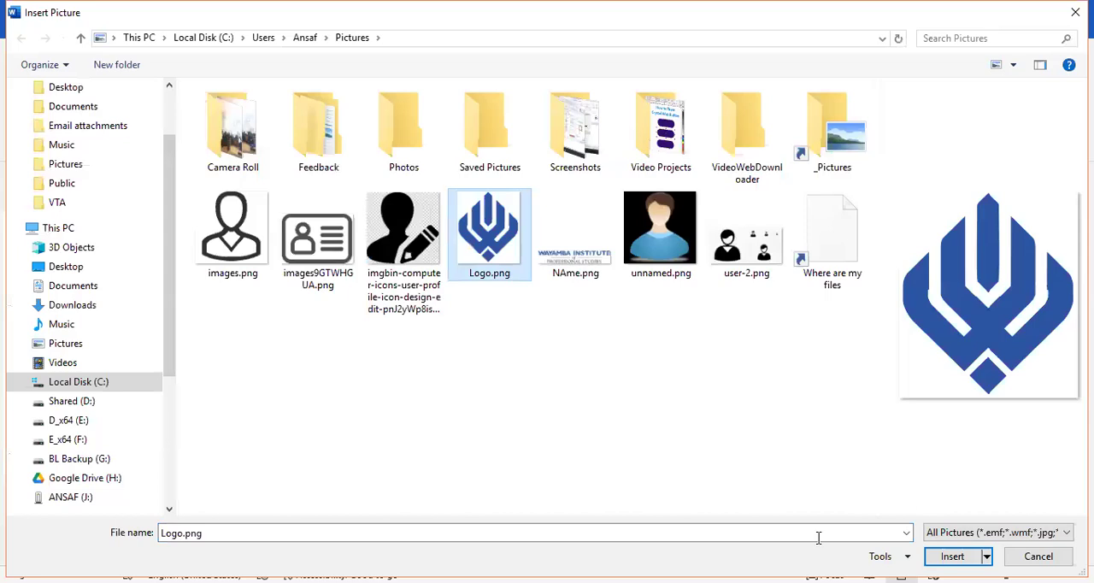
pyautogui.press('Return')
# Shrink the logo to about 0.87 by 0.75 inches and set its text wrapping to Square.
pyautogui.moveTo(419, 539); pyautogui.dragTo(244, 318)
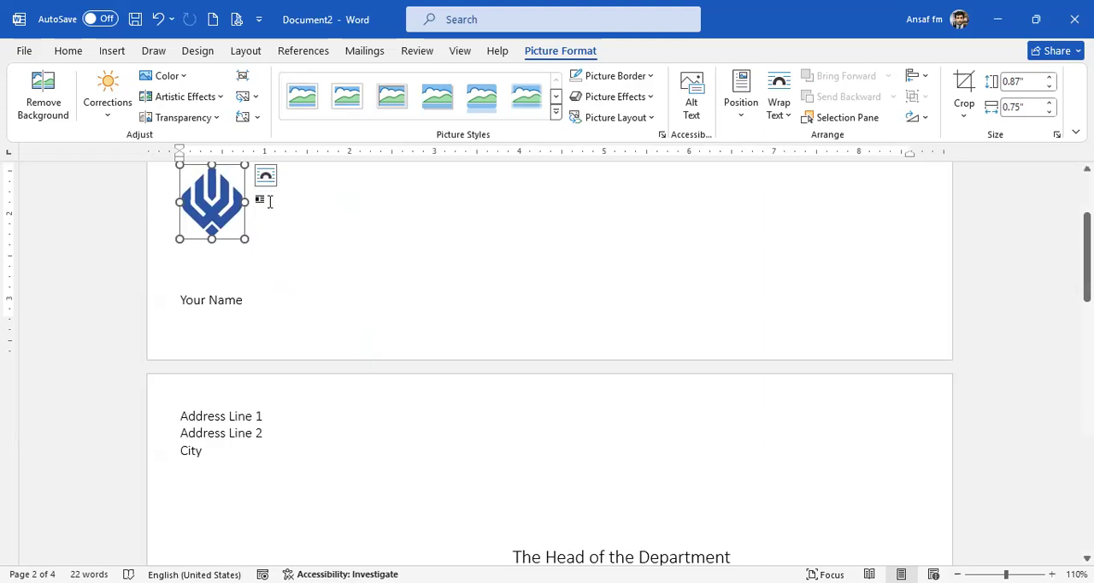
pyautogui.click(265, 215)
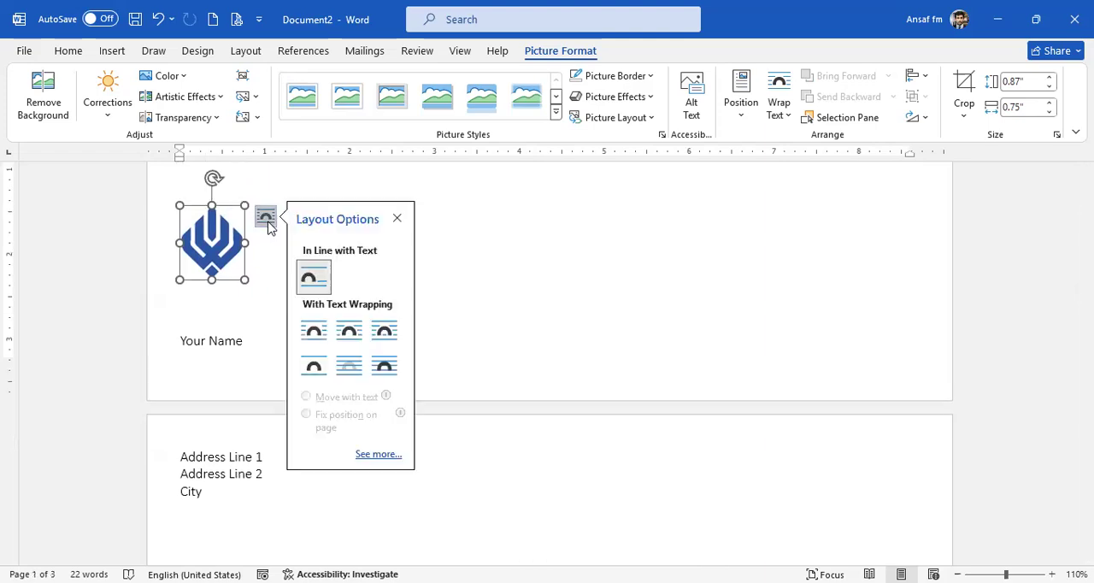
pyautogui.click(315, 332)
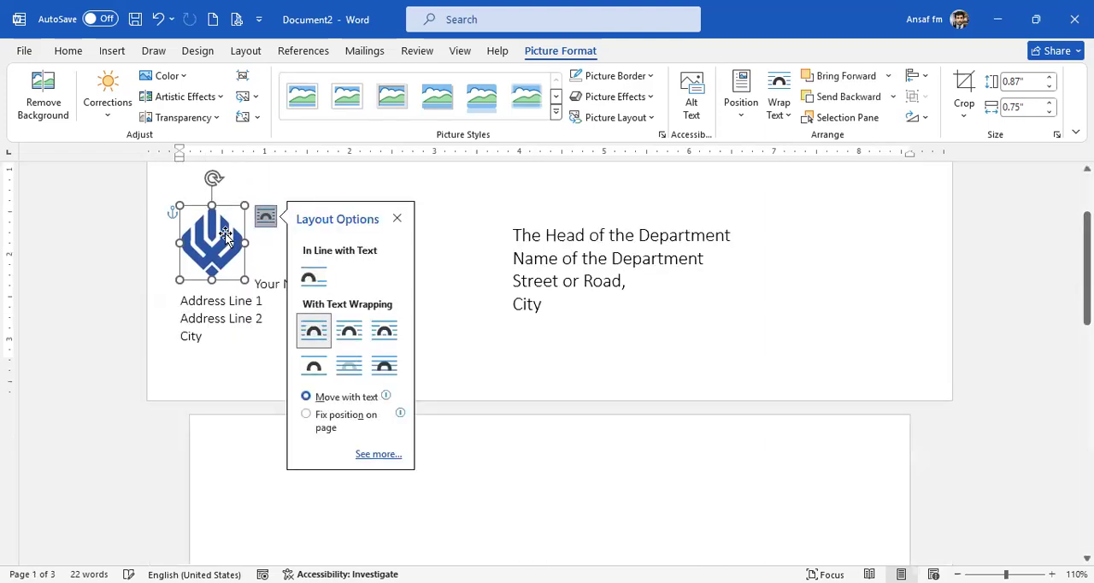
# Move the logo above the return address, slightly right of the address's left edge, with a small gap beneath it.
pyautogui.click(233, 242)
pyautogui.moveTo(232, 242); pyautogui.dragTo(243, 233)
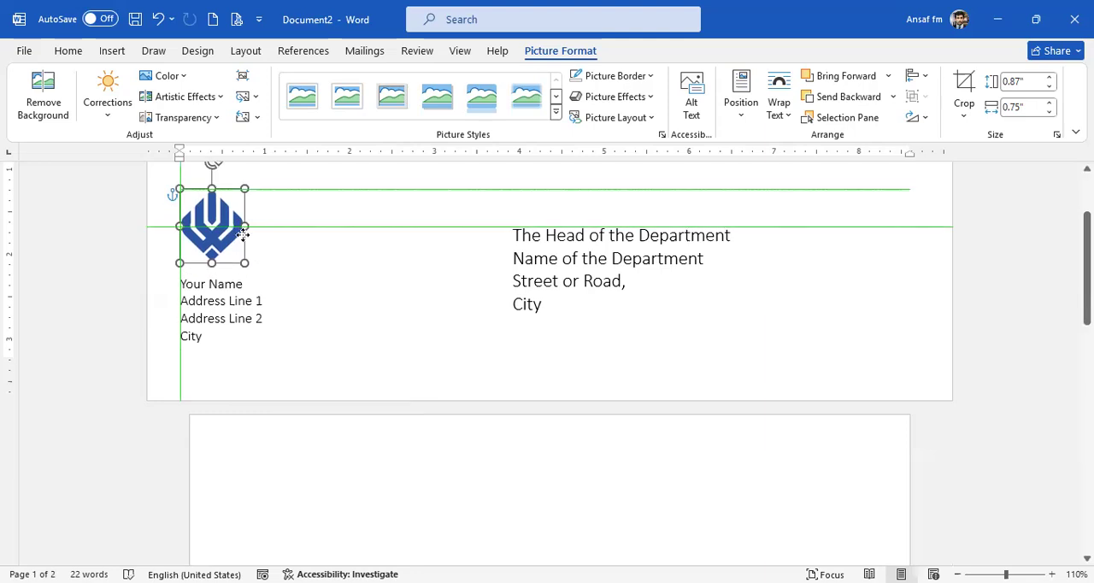
pyautogui.scroll(3, 319, 339)
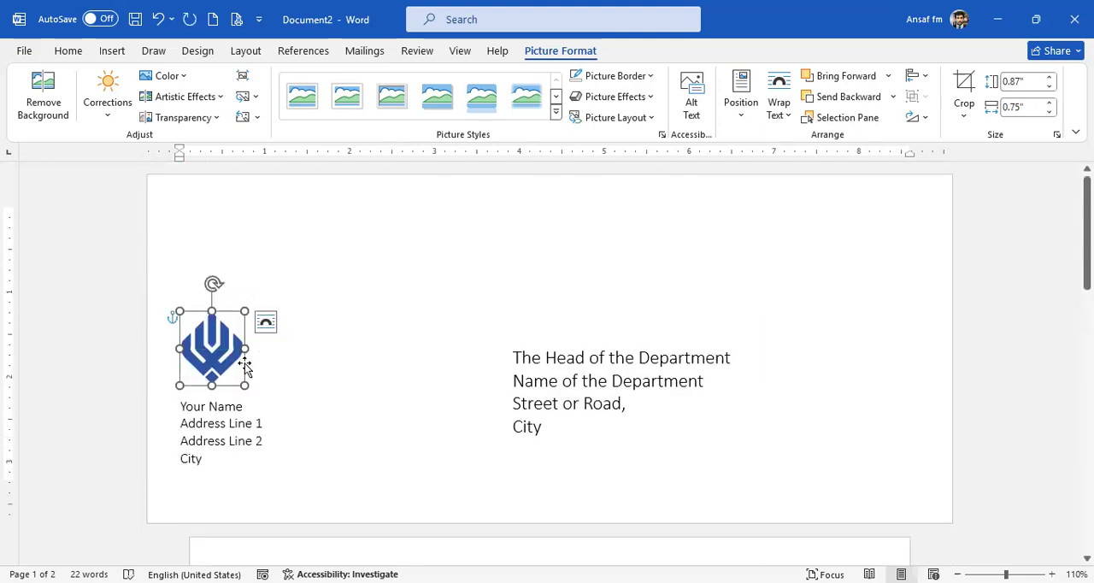
pyautogui.moveTo(211, 358); pyautogui.dragTo(236, 325)
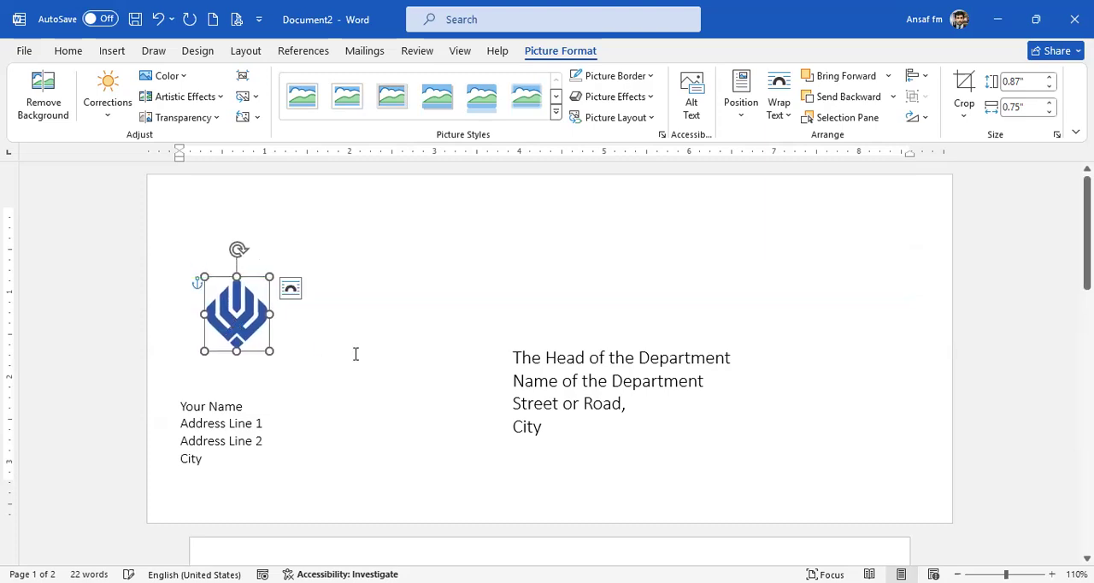
pyautogui.click(356, 354)
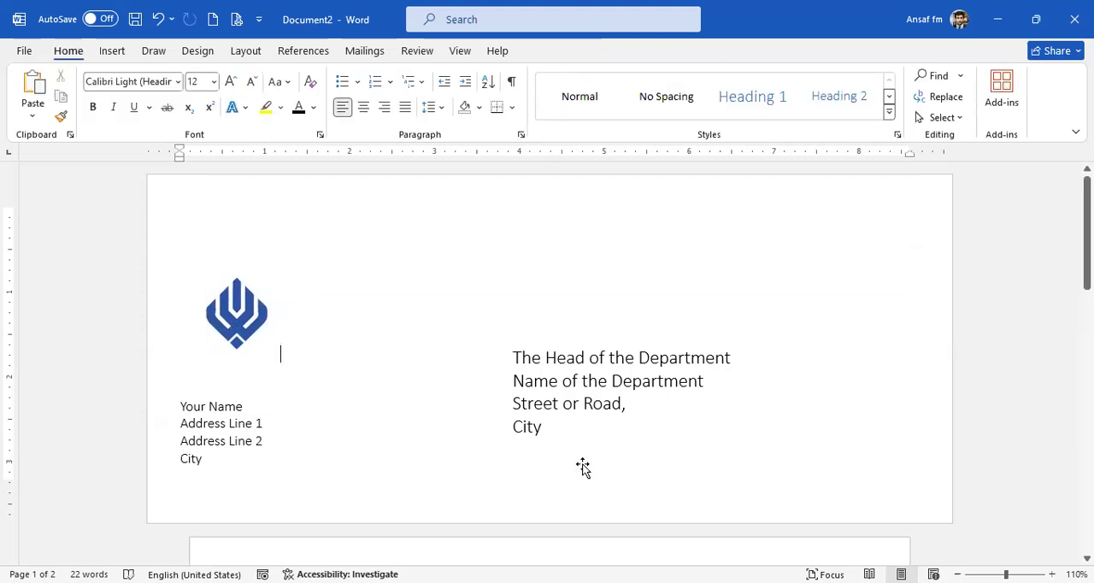
# Draw a text box about 2.47 by 0.38 inches near the envelope's top centre and enter "Registered Post" in it.
pyautogui.click(110, 51)
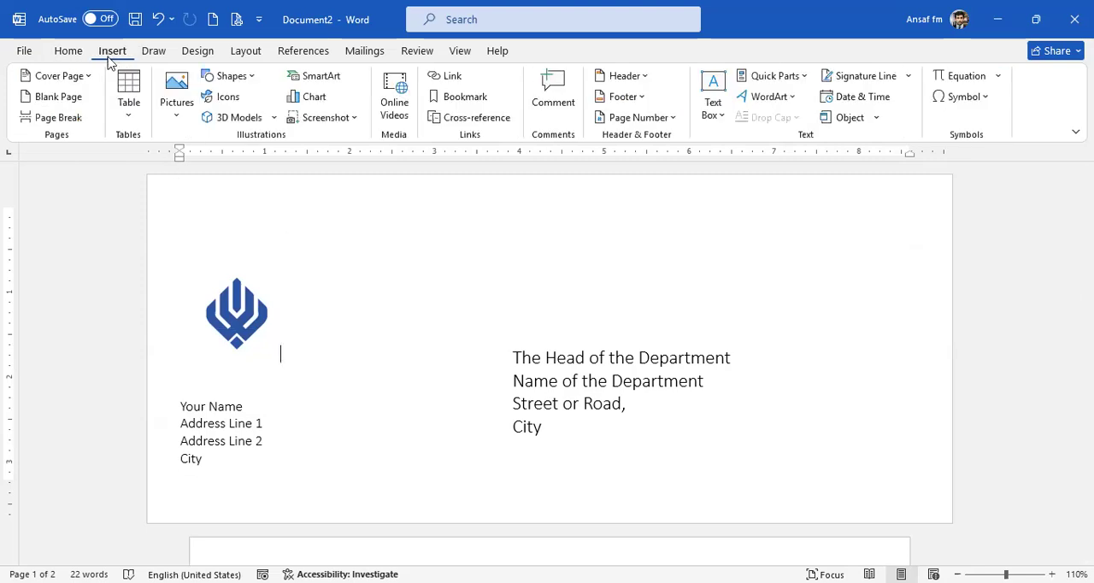
pyautogui.click(245, 79)
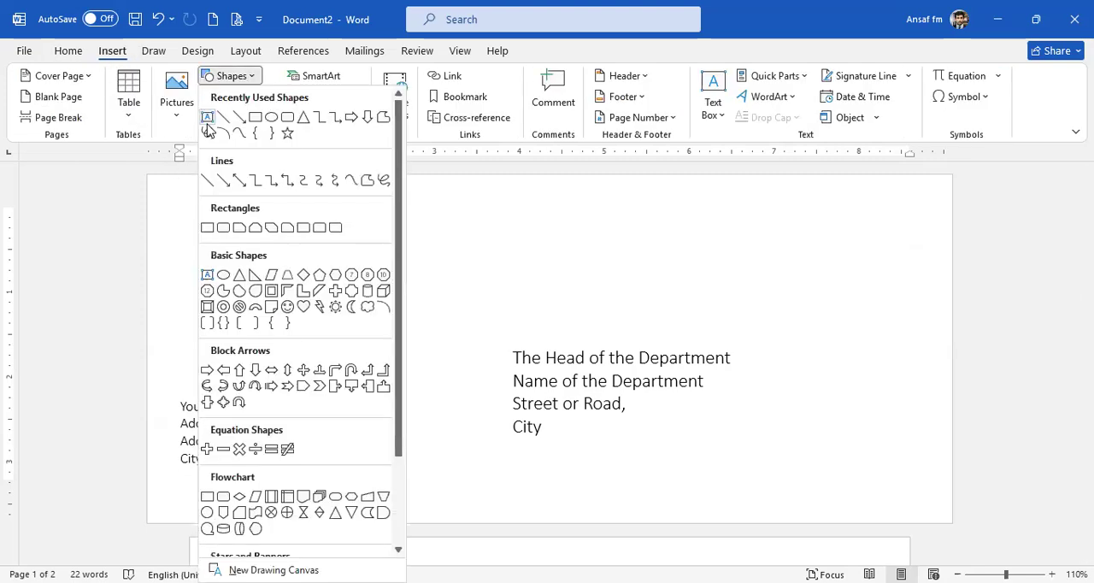
pyautogui.click(208, 120)
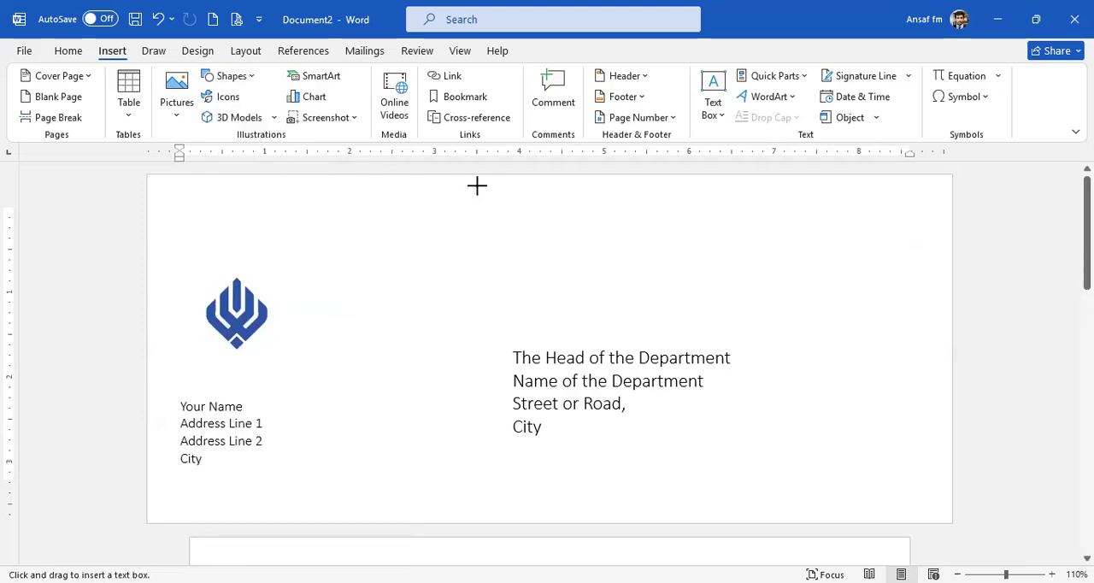
pyautogui.moveTo(474, 182); pyautogui.dragTo(682, 215)
pyautogui.write('R')
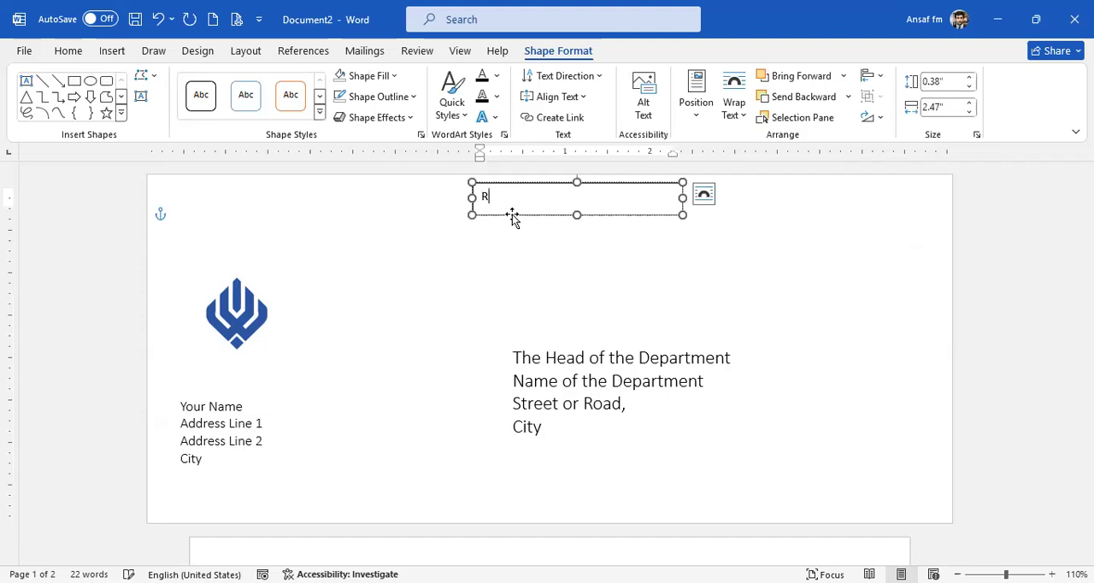
pyautogui.write('egistered Post')
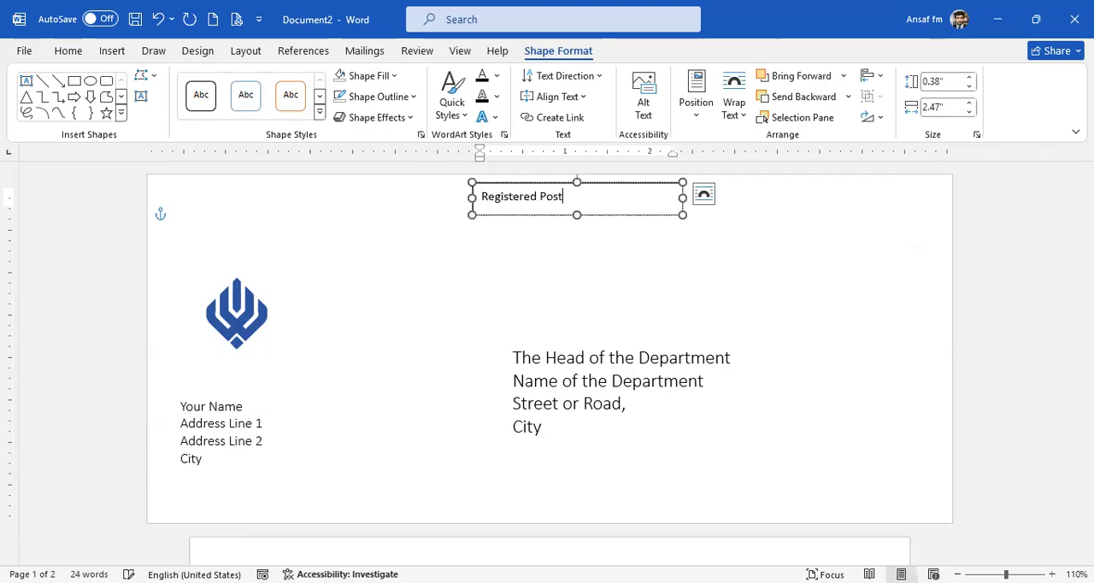
# Make the "Registered Post" text bold, italic and underlined, and centre it in its text box.
pyautogui.tripleClick(474, 196)
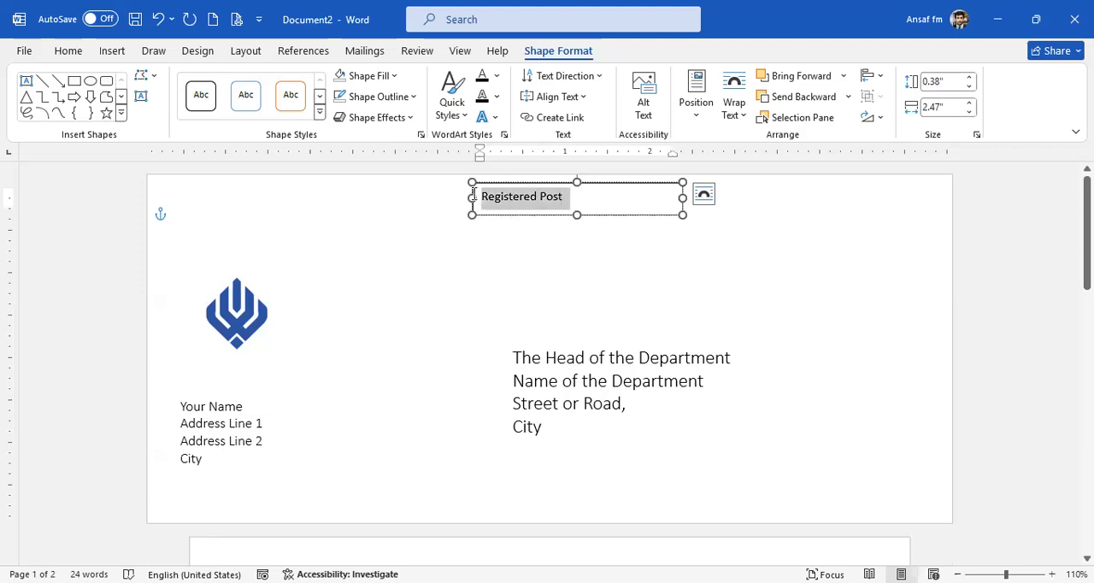
pyautogui.click(68, 52)
pyautogui.click(94, 107)
pyautogui.click(114, 108)
pyautogui.click(133, 108)
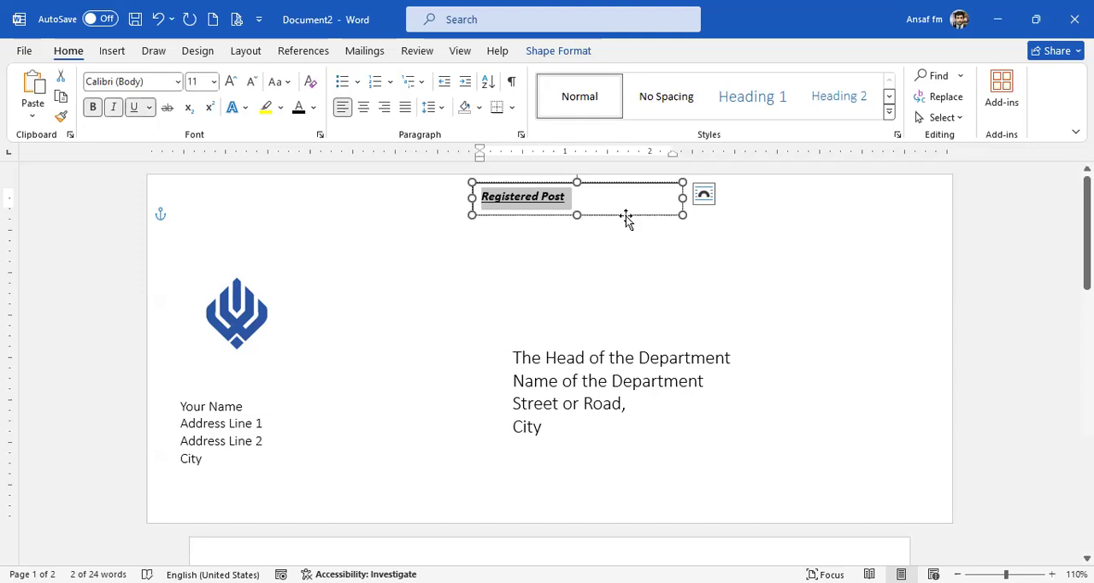
pyautogui.click(364, 107)
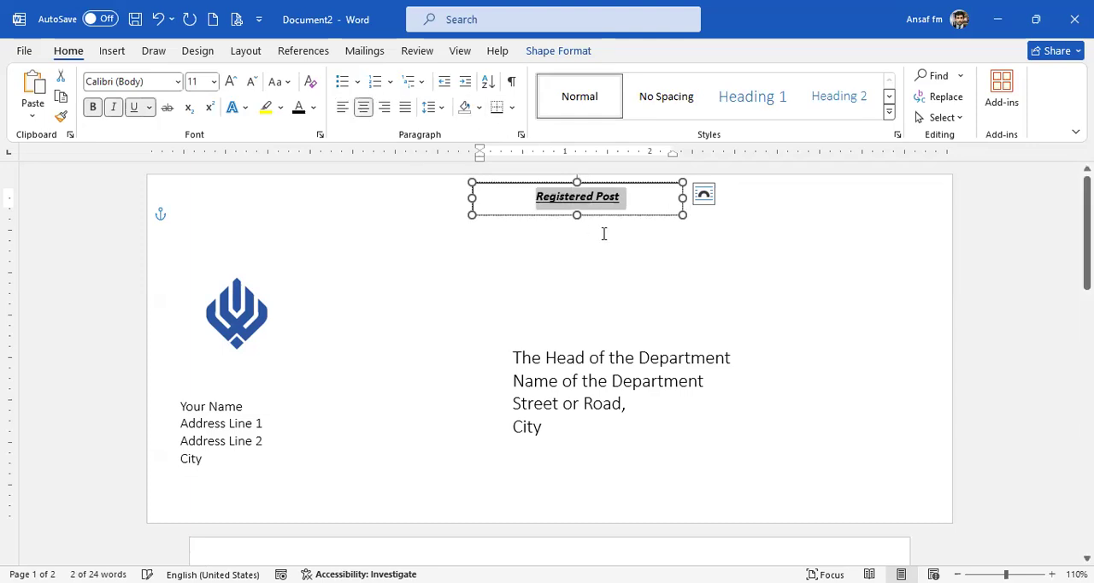
# Move the "Registered Post" text box slightly left and up to the envelope's top centre and remove its fill and outline.
pyautogui.moveTo(606, 216); pyautogui.dragTo(581, 210)
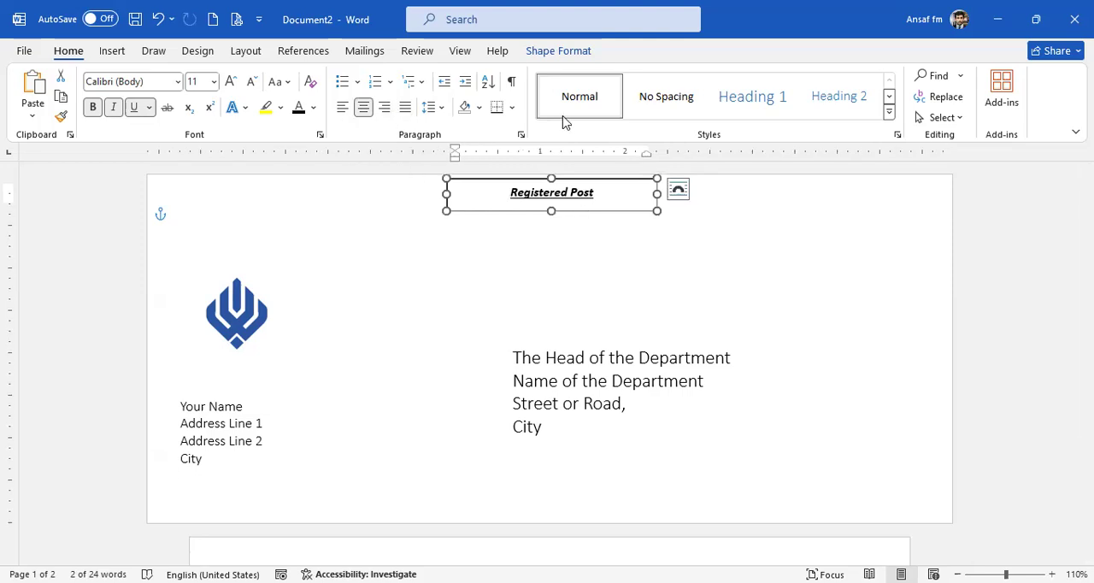
pyautogui.click(566, 52)
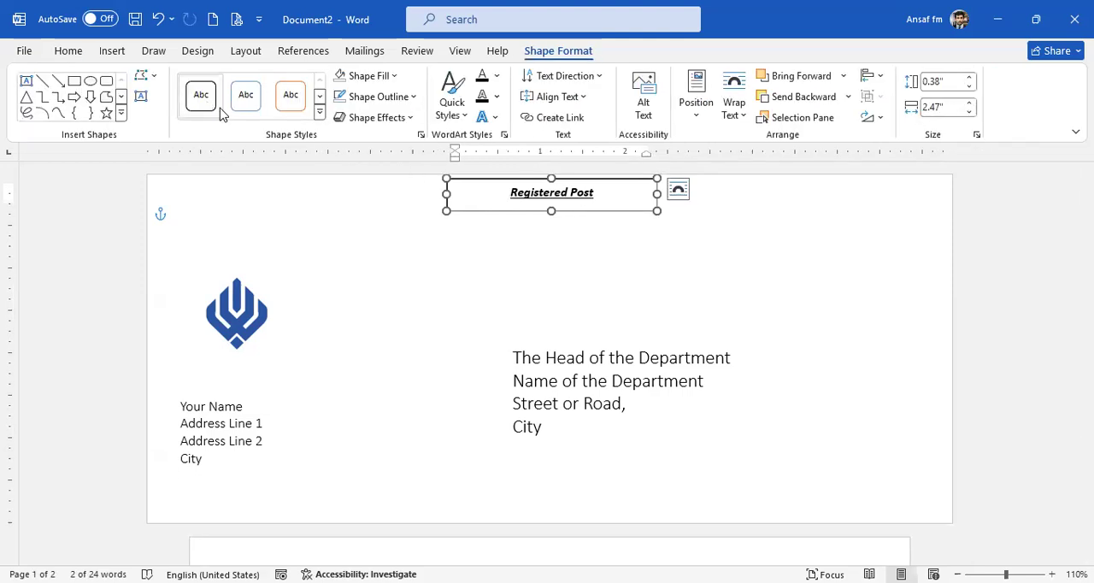
pyautogui.click(360, 78)
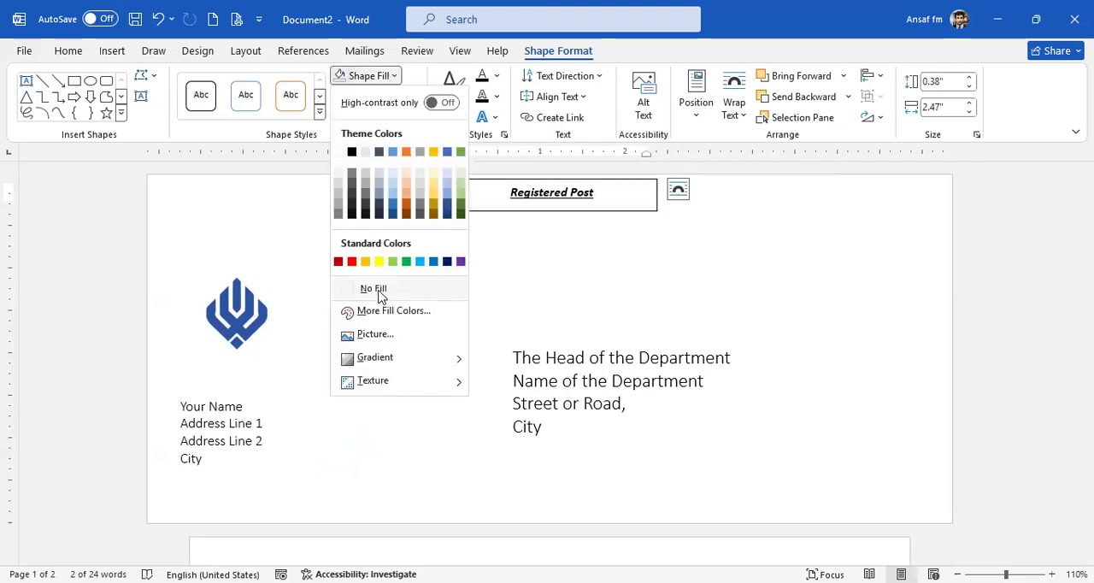
pyautogui.click(369, 291)
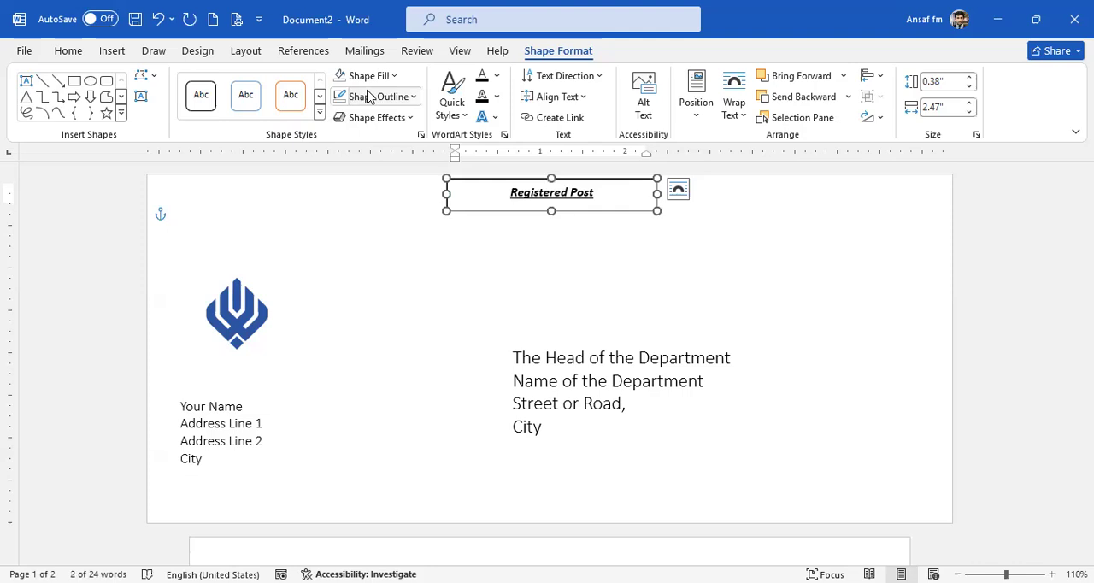
pyautogui.click(371, 97)
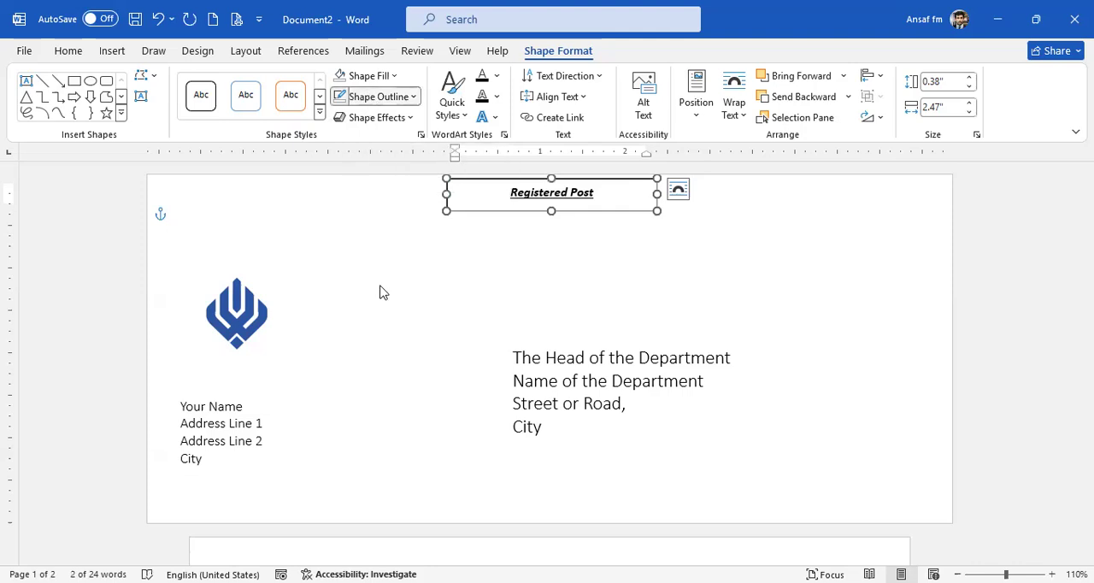
pyautogui.click(387, 318)
pyautogui.click(703, 310)
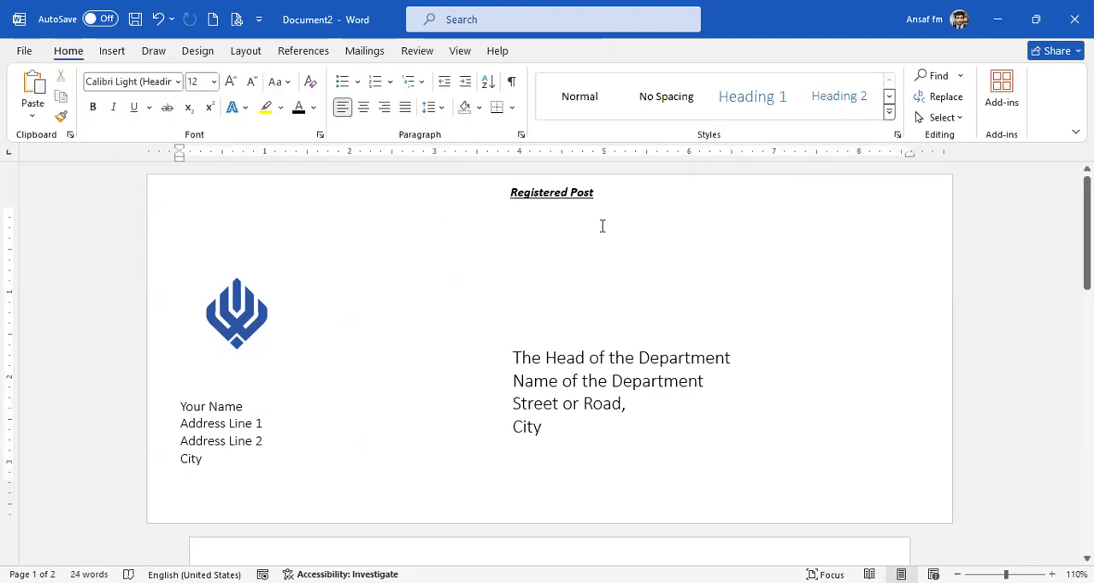
pyautogui.click(573, 268)
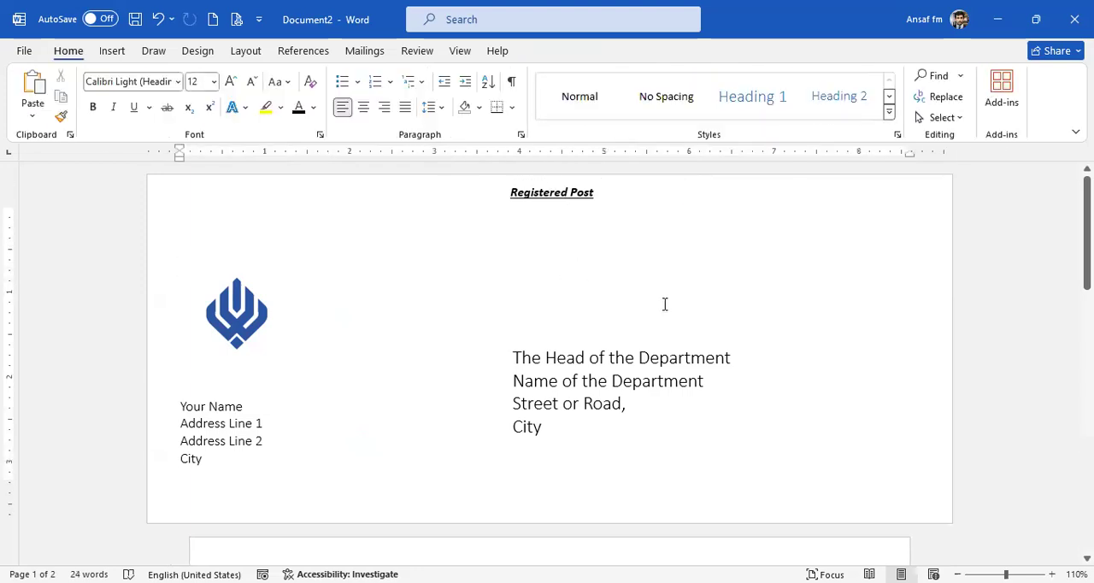
# Draw a text box about 2.59 by 0.31 inches in the envelope's upper-left corner and enter "Application for the post of Clerk".
pyautogui.click(112, 50)
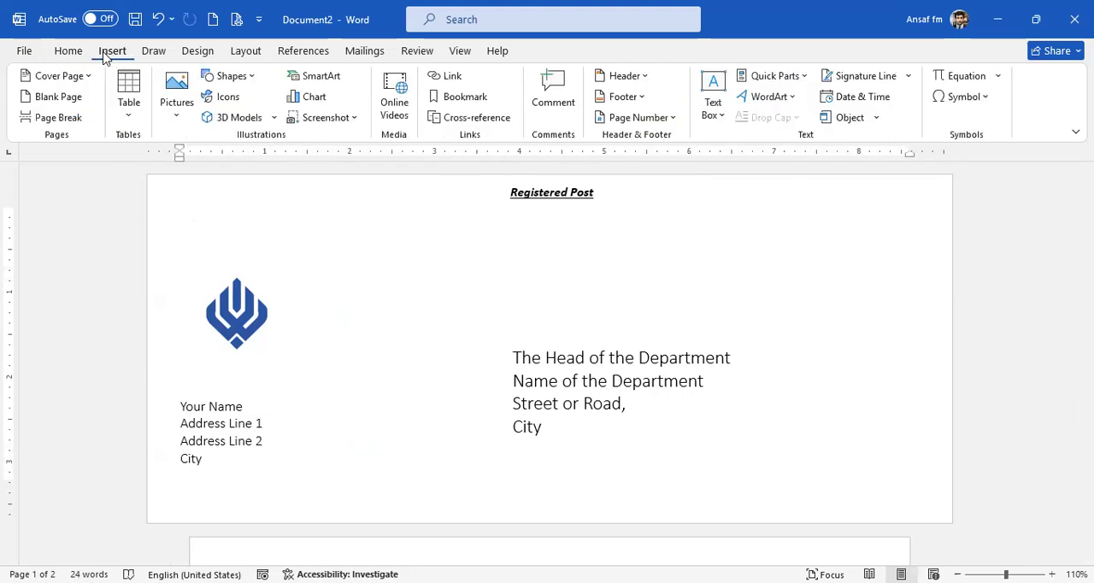
pyautogui.click(231, 76)
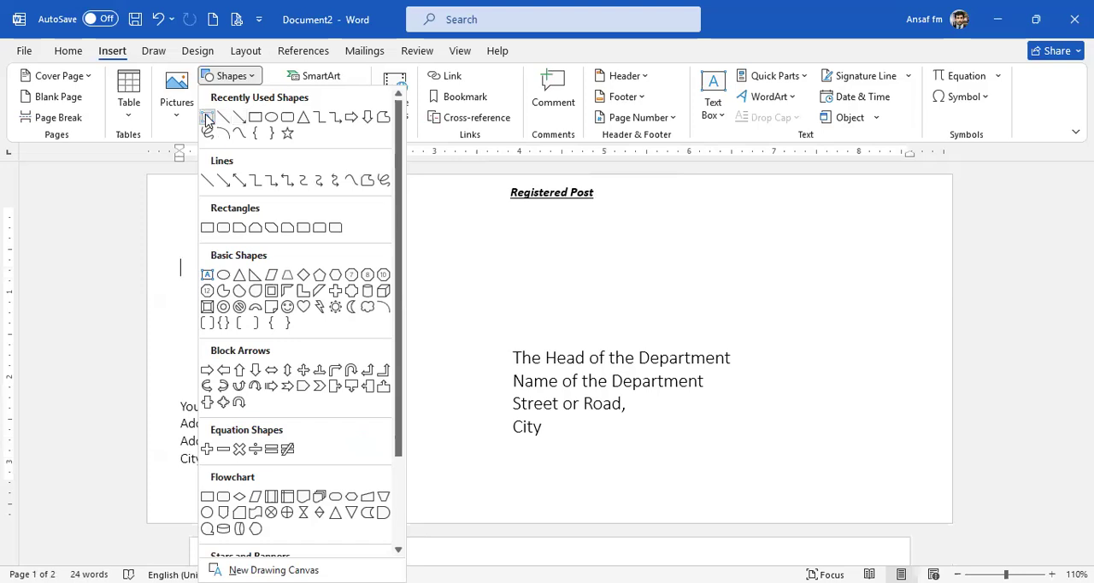
pyautogui.click(207, 117)
pyautogui.moveTo(169, 187); pyautogui.dragTo(391, 213)
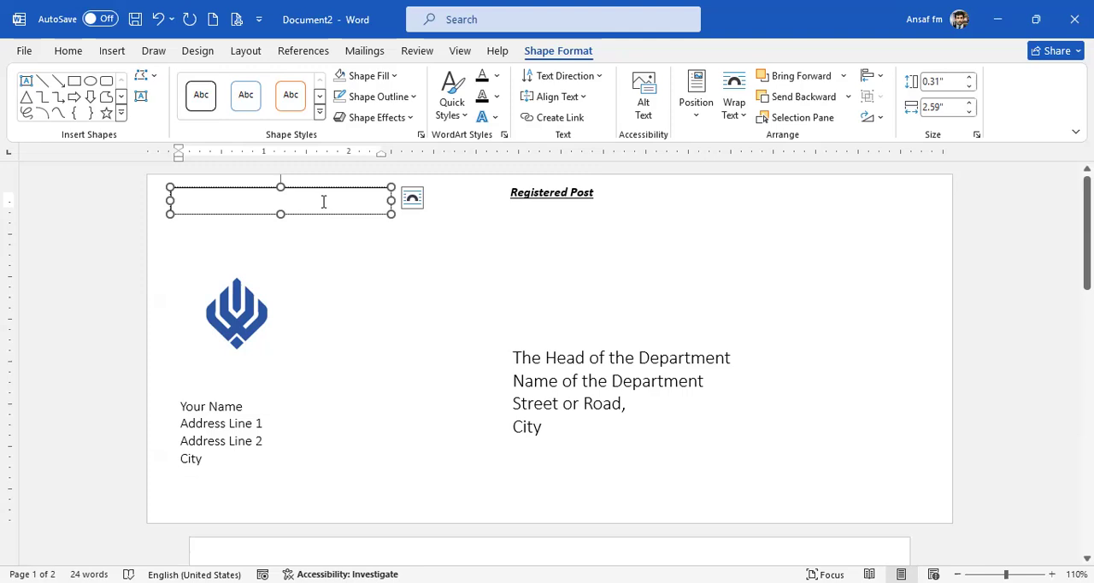
pyautogui.write('Ap')
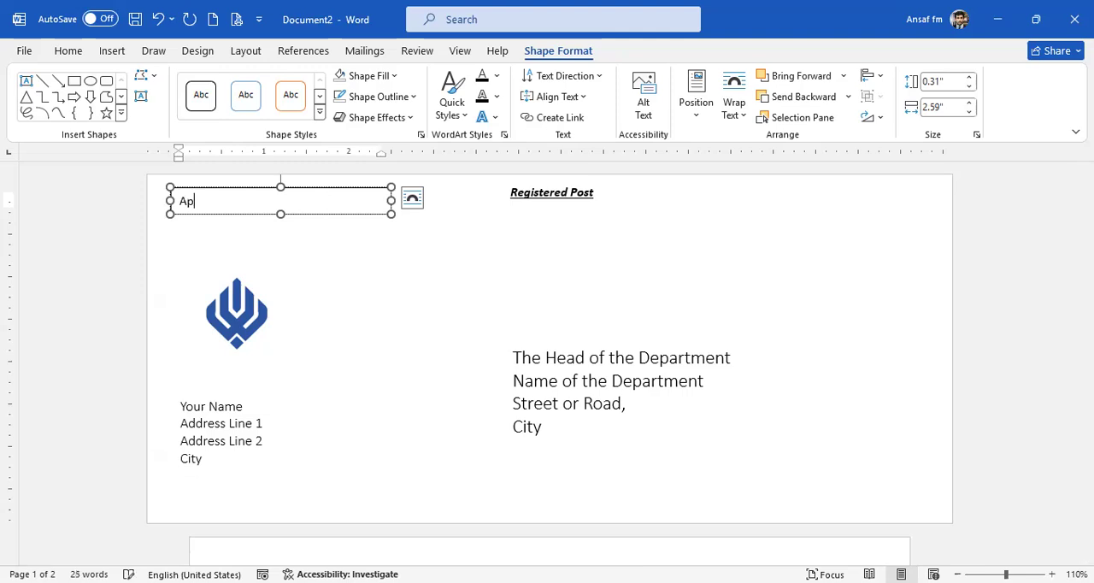
pyautogui.write('plication for the post of Clerk')
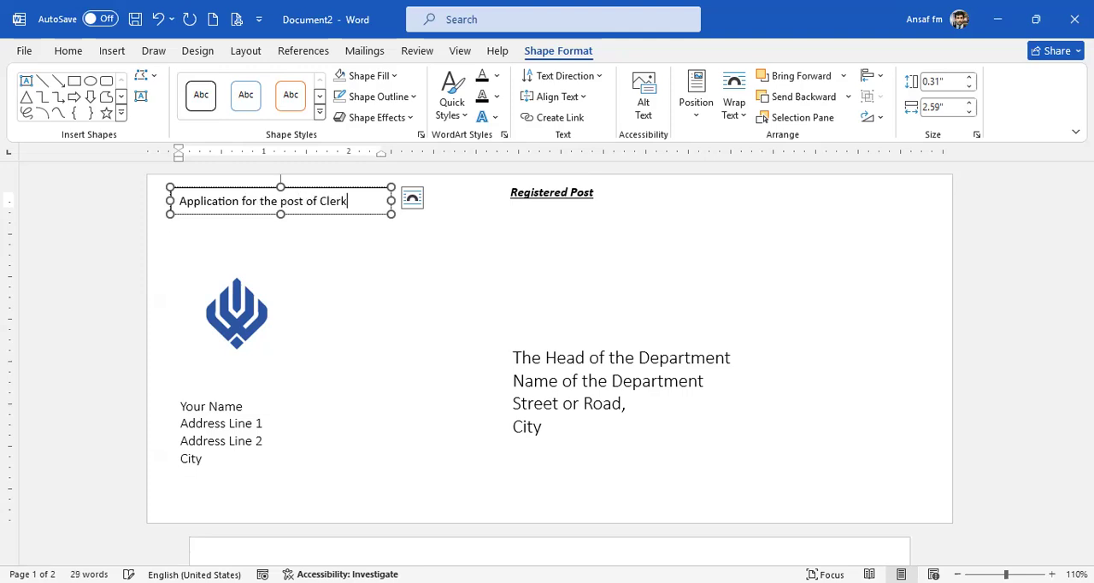
# Remove the outline of the "Application for the post of Clerk" text box.
pyautogui.click(362, 213)
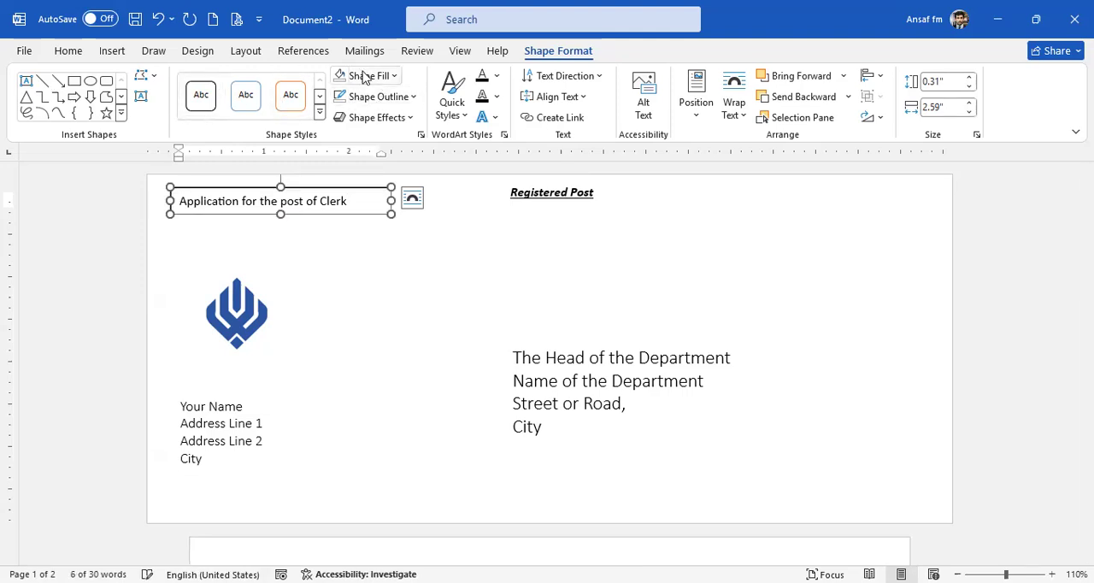
pyautogui.click(385, 250)
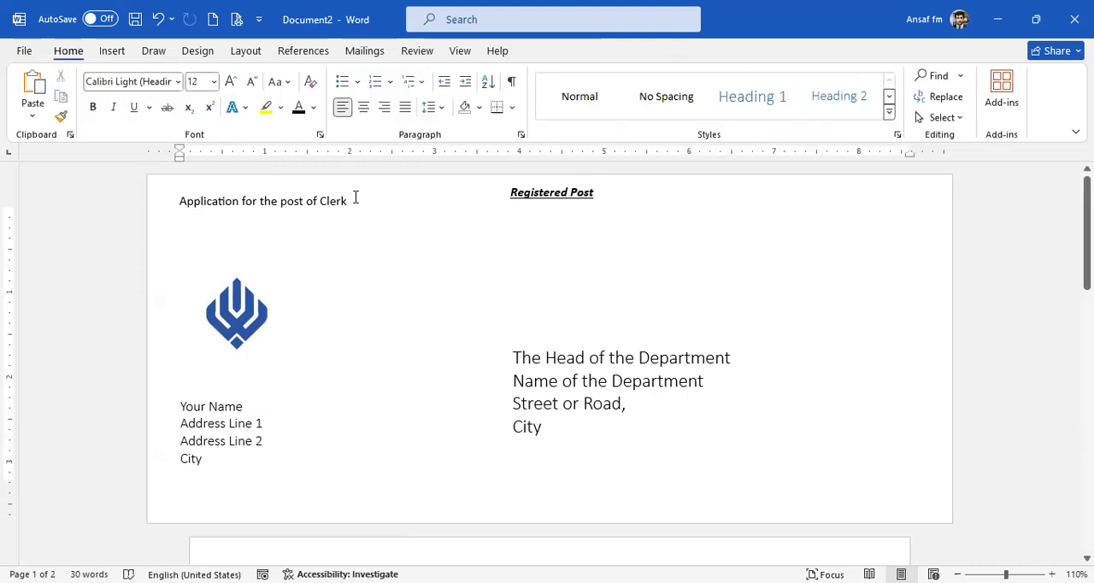
pyautogui.tripleClick(192, 200)
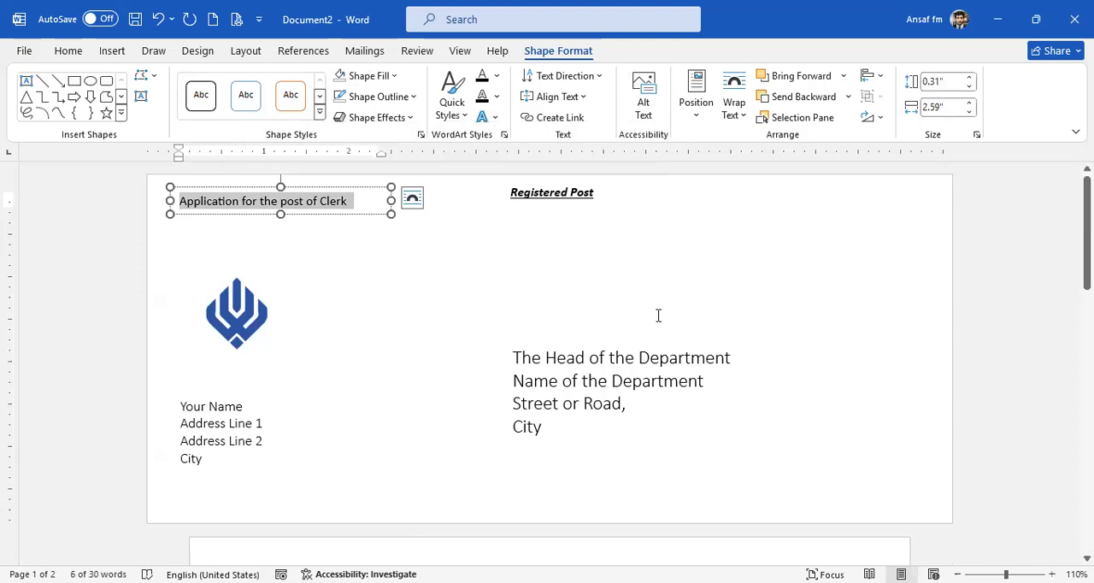
pyautogui.click(542, 277)
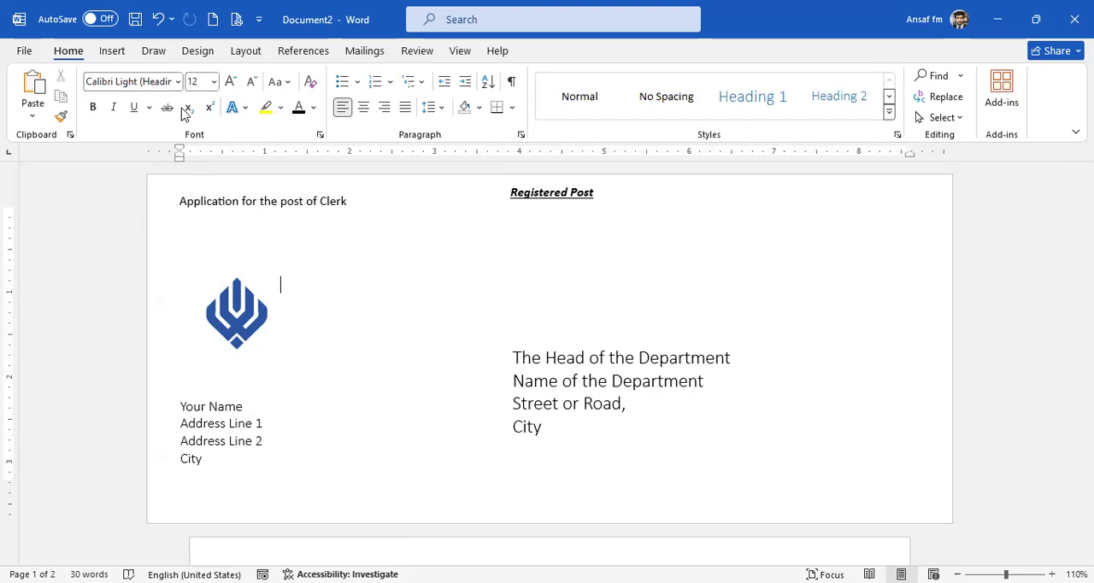
# Draw a rounded rectangle about 0.84 inches high and 0.73 inches wide in the envelope's upper-right corner and remove its coloured fill.
pyautogui.click(112, 53)
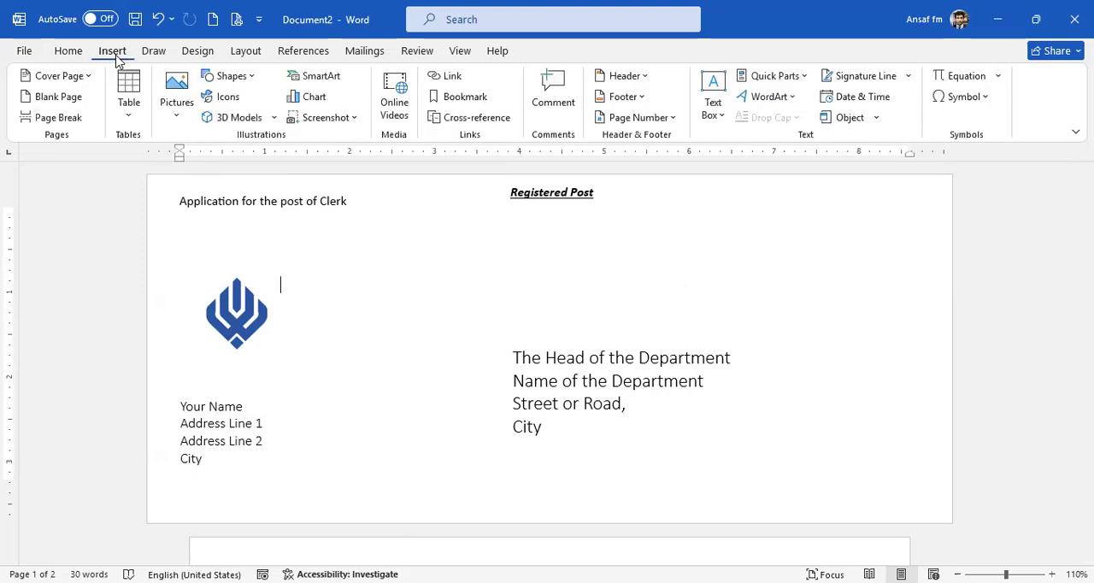
pyautogui.click(256, 78)
pyautogui.click(287, 118)
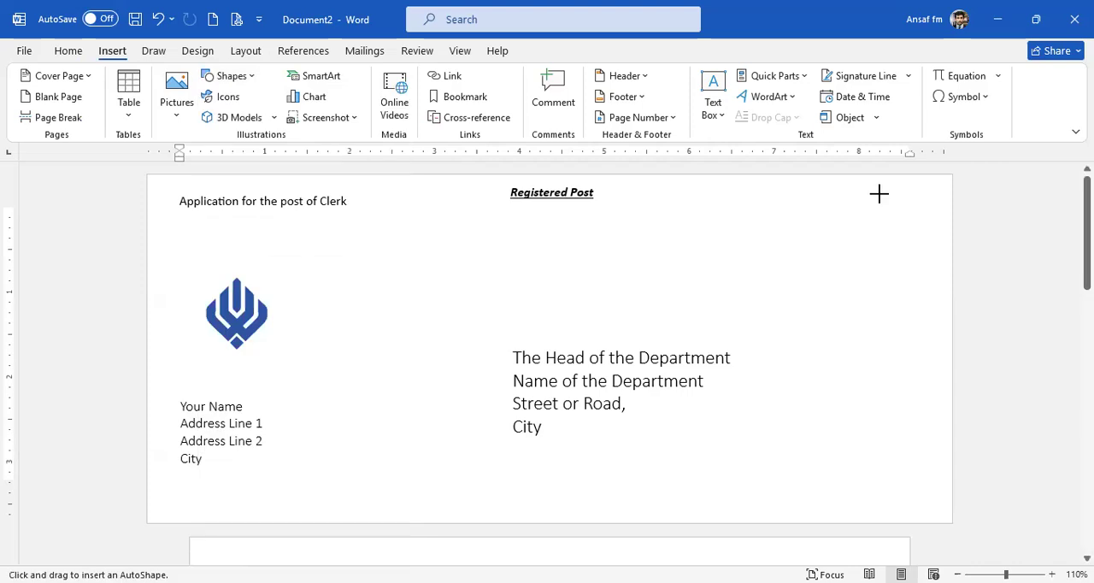
pyautogui.moveTo(879, 193); pyautogui.dragTo(906, 243)
pyautogui.click(340, 76)
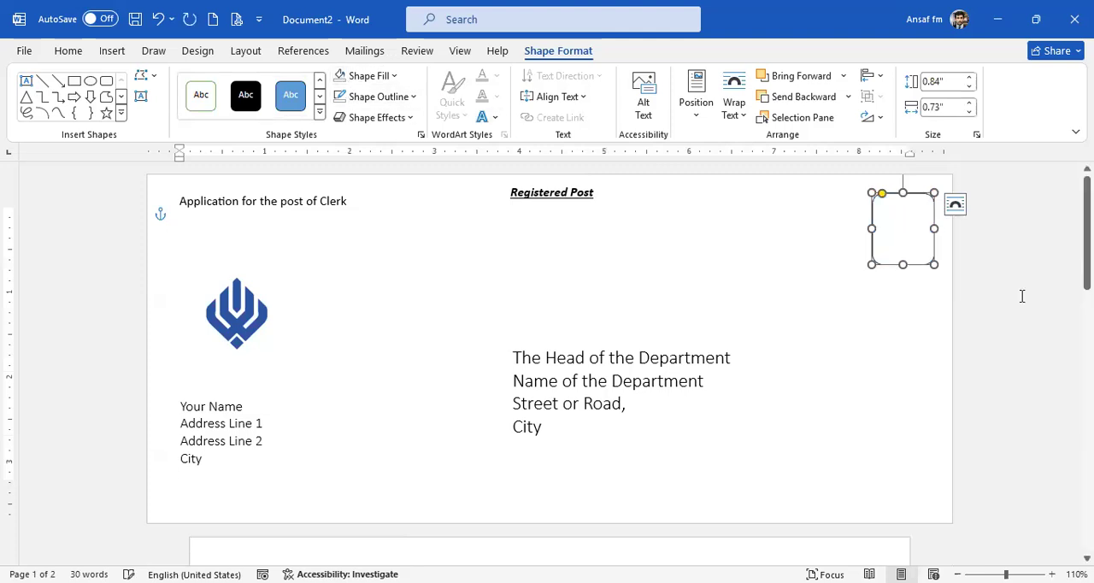
# Add the text "Affix Postage Here" inside the rounded rectangle.
pyautogui.rightClick(902, 226)
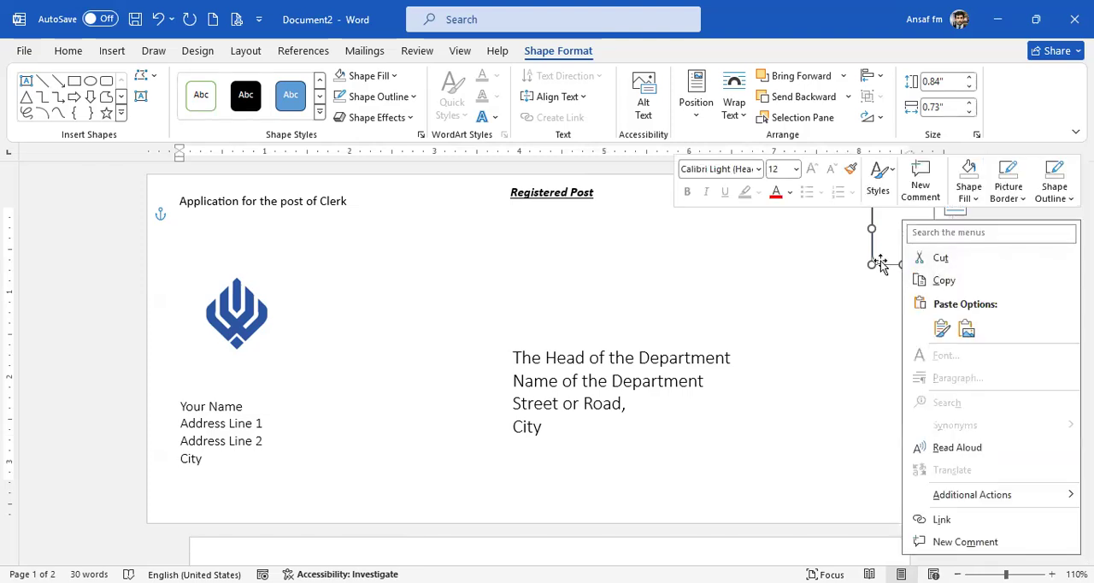
pyautogui.rightClick(881, 267)
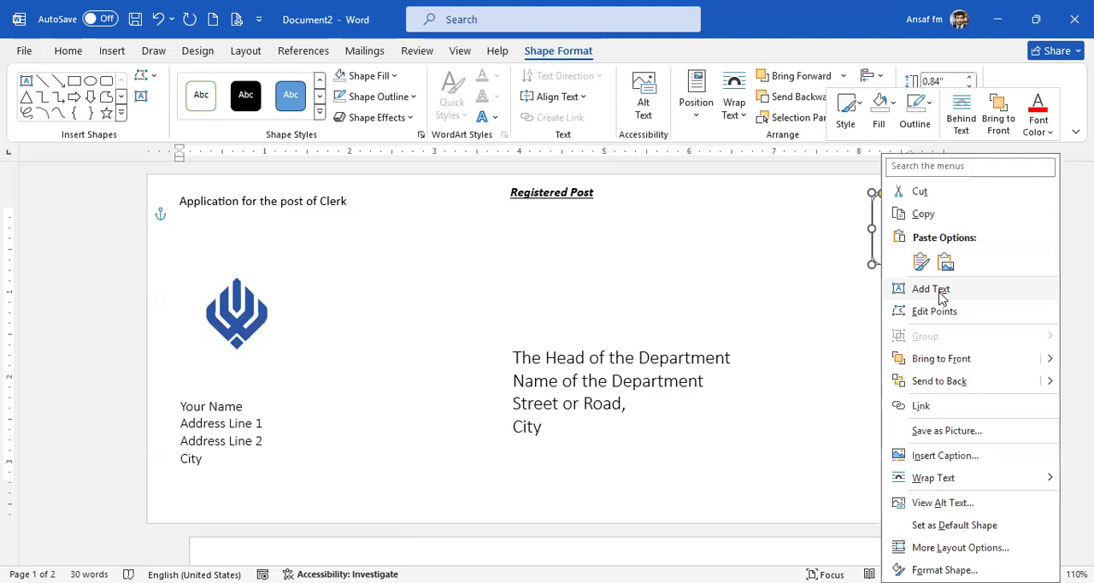
pyautogui.click(962, 276)
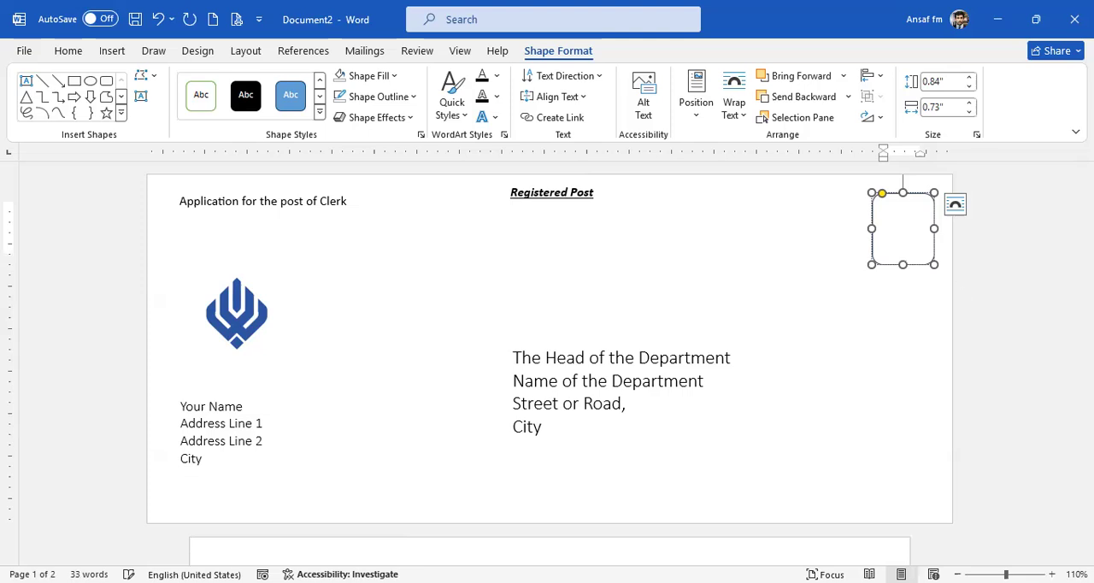
# Change the font colour of all text in the rounded rectangle to the theme's black.
pyautogui.hotkey('ctrl', 'a')
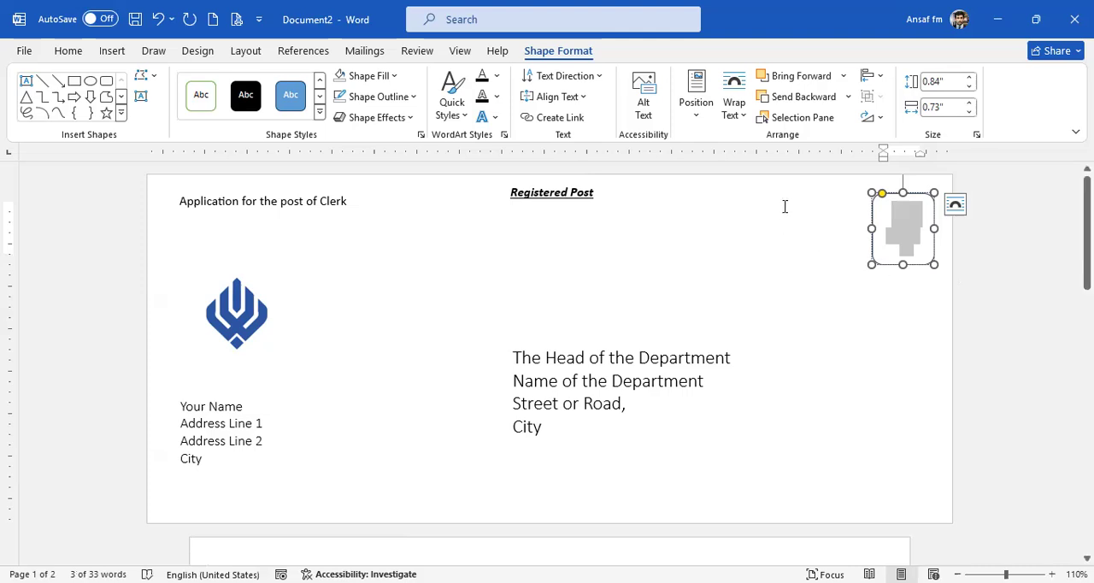
pyautogui.click(75, 52)
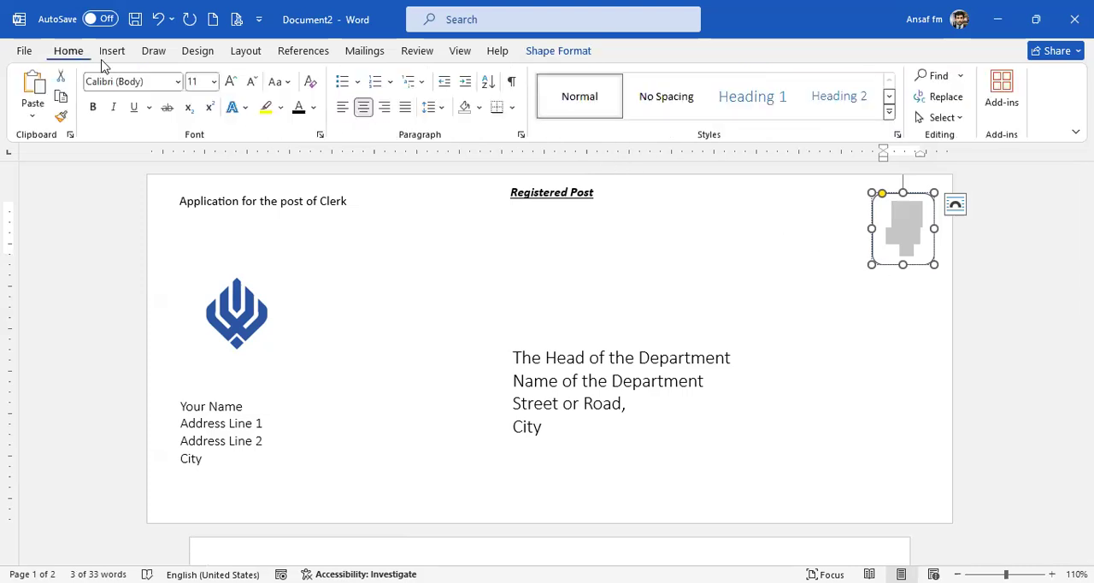
pyautogui.click(314, 109)
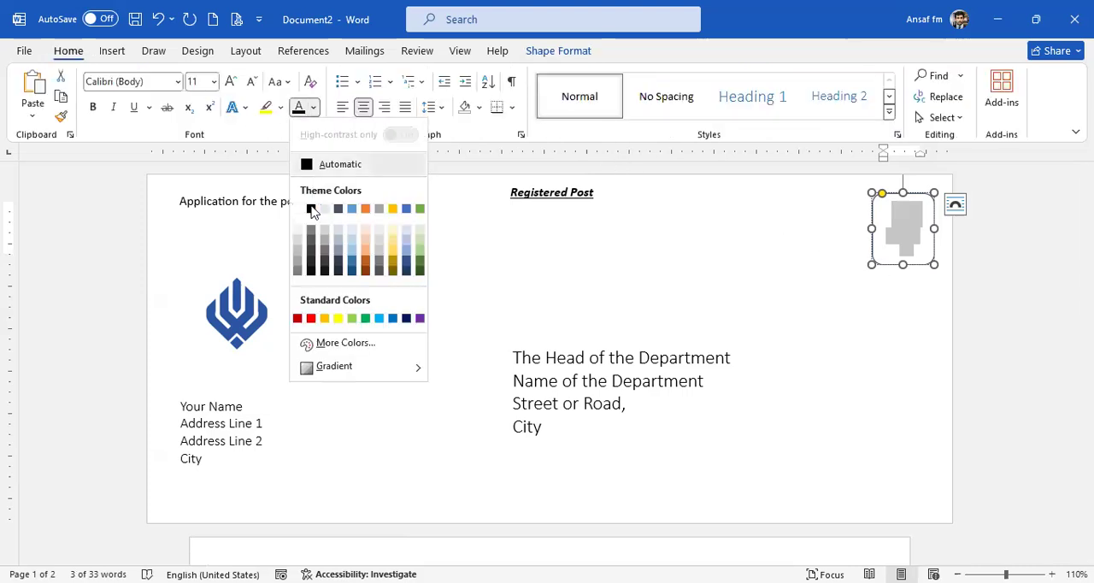
pyautogui.click(314, 213)
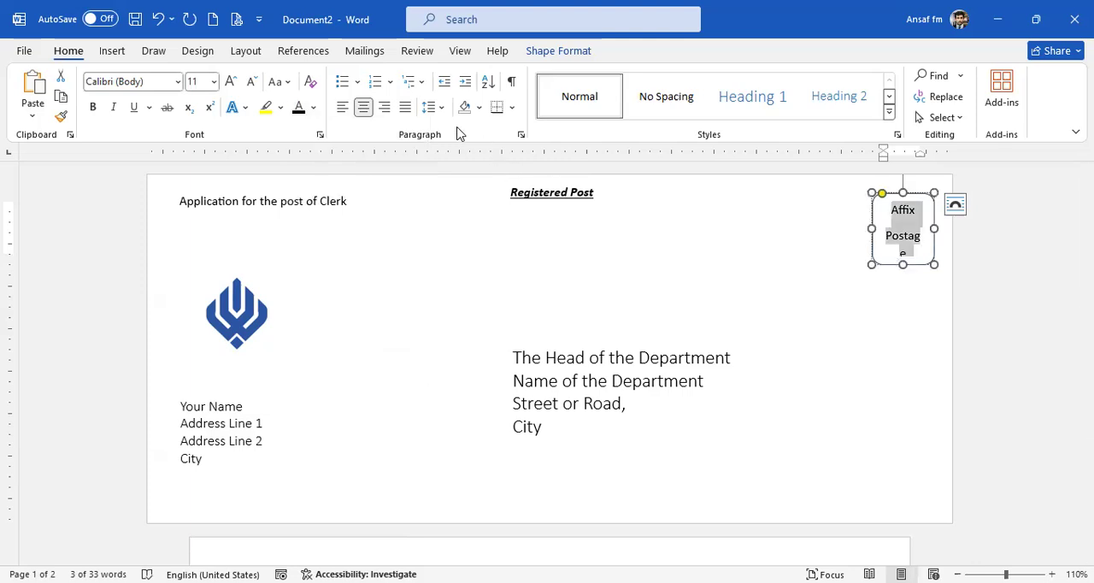
# Remove the space after the paragraphs in the postage box, and widen the box slightly to the left so each word fits on one line.
pyautogui.click(439, 107)
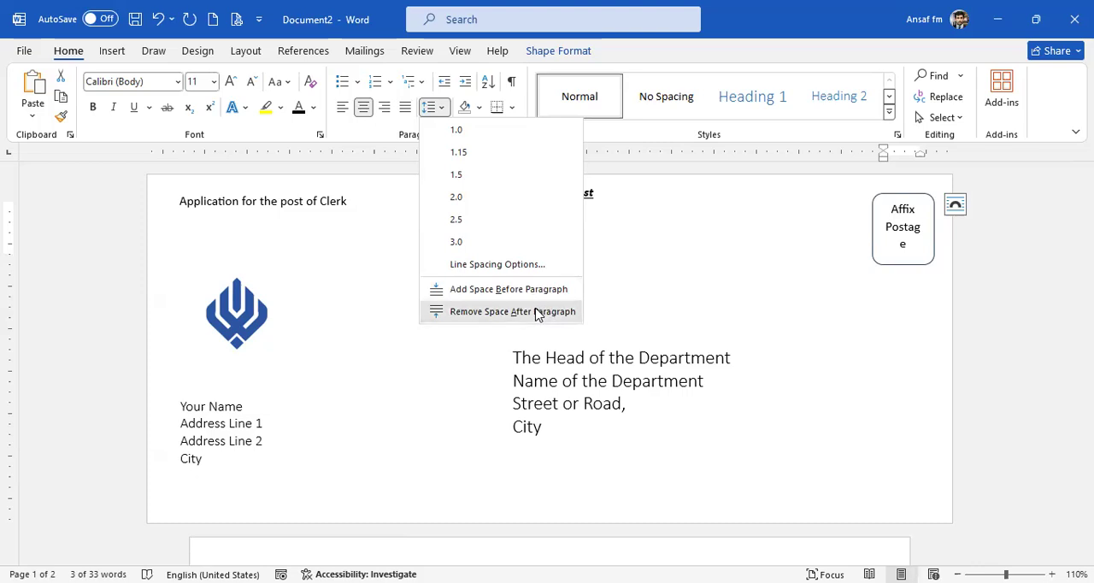
pyautogui.click(872, 229)
pyautogui.moveTo(872, 229); pyautogui.dragTo(861, 229)
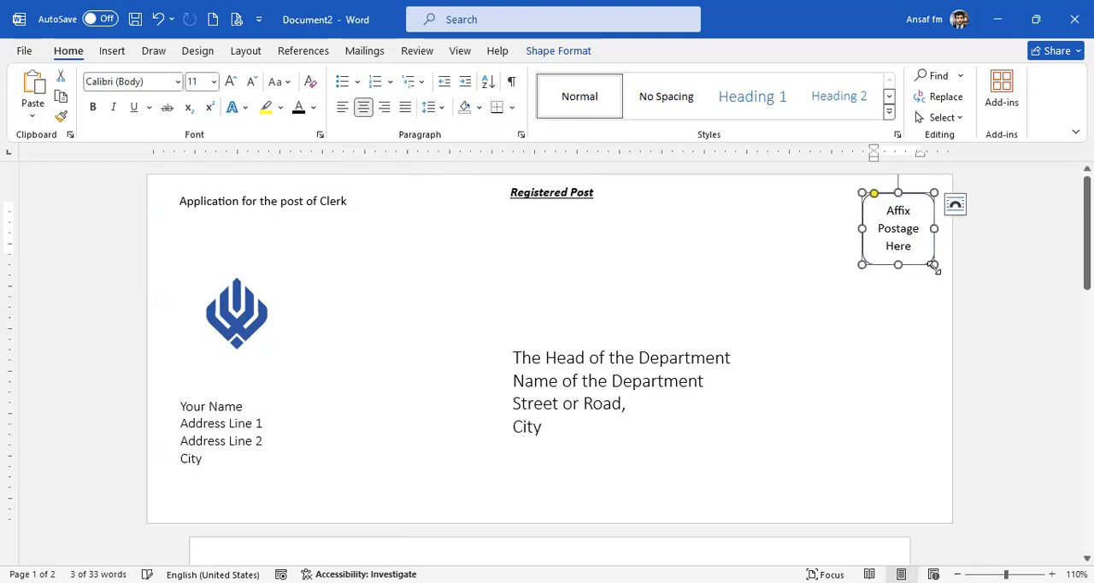
pyautogui.moveTo(919, 266); pyautogui.dragTo(855, 205)
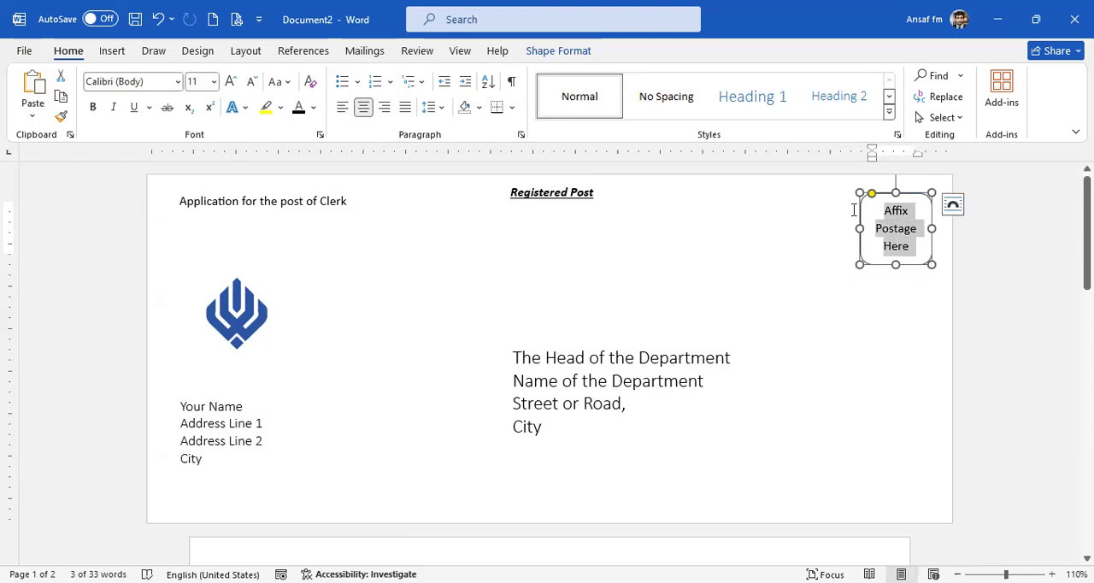
# Set the line spacing of the "Affix Postage Here" text to 1.0.
pyautogui.click(441, 109)
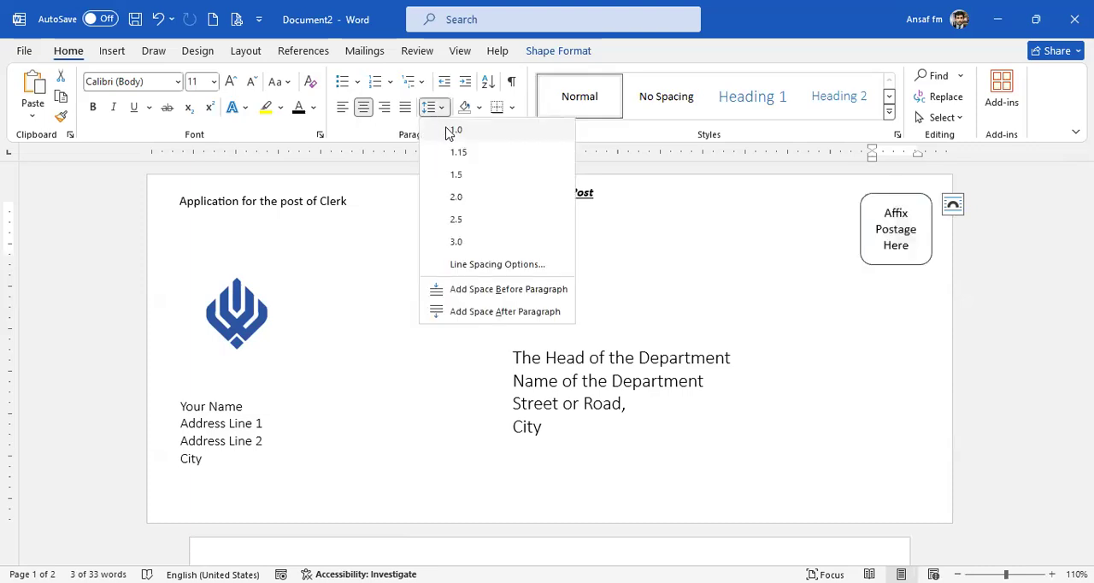
pyautogui.click(451, 130)
pyautogui.click(1013, 400)
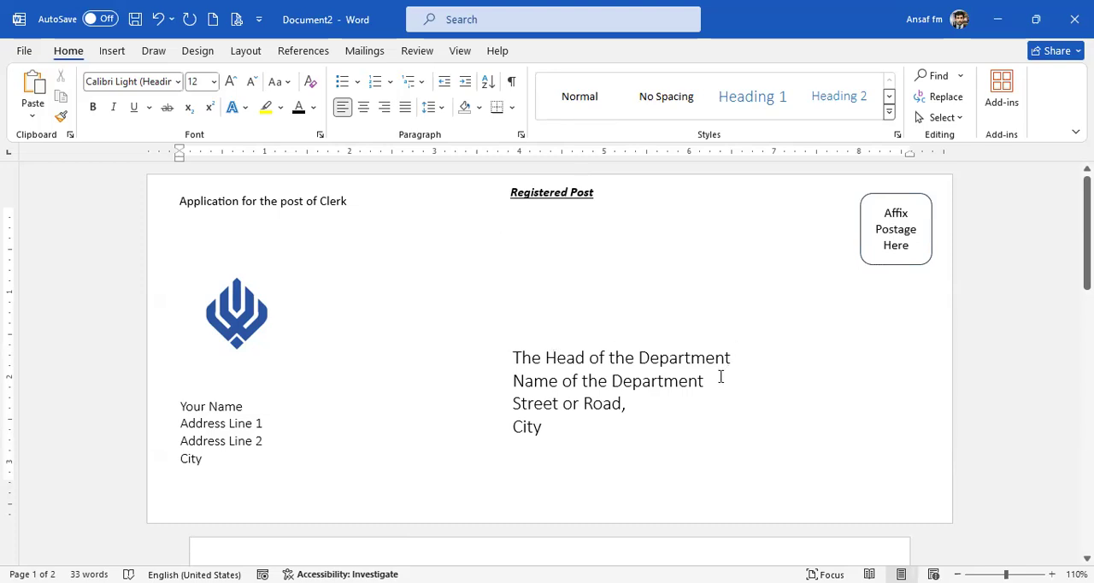
pyautogui.click(578, 366)
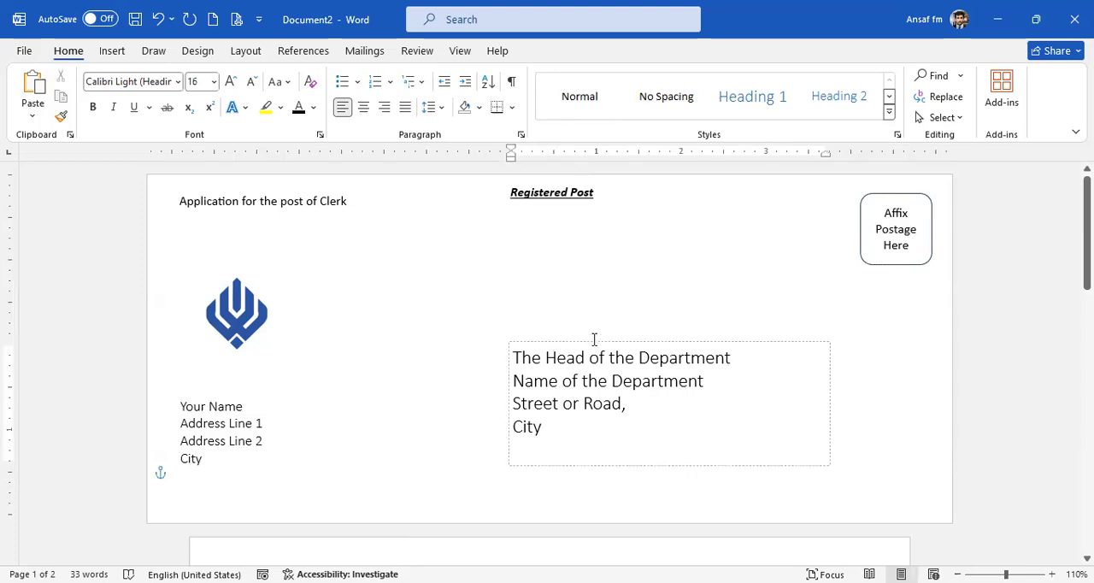
pyautogui.click(583, 346)
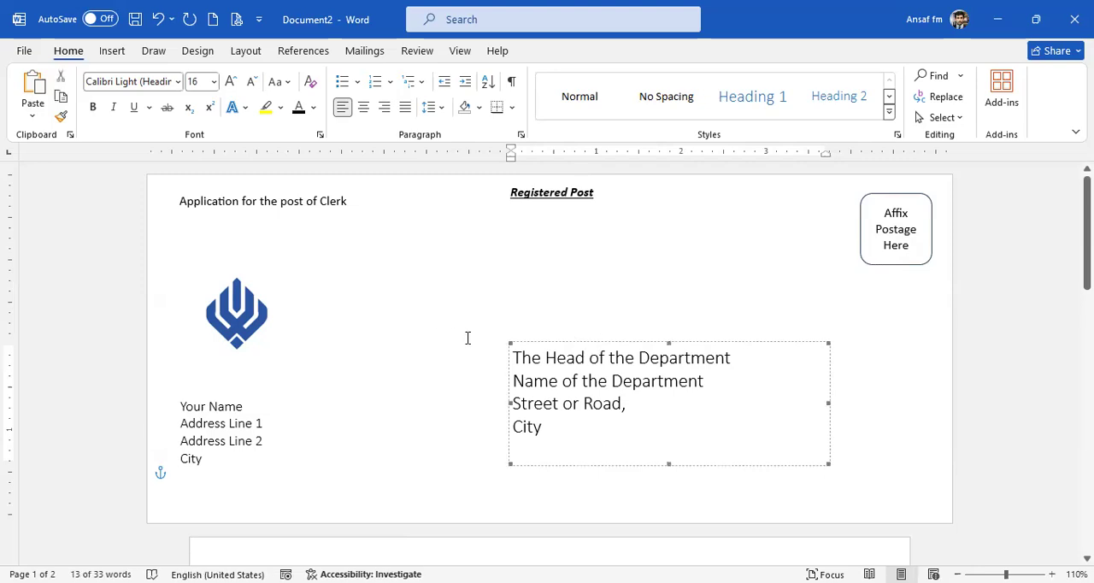
pyautogui.click(281, 336)
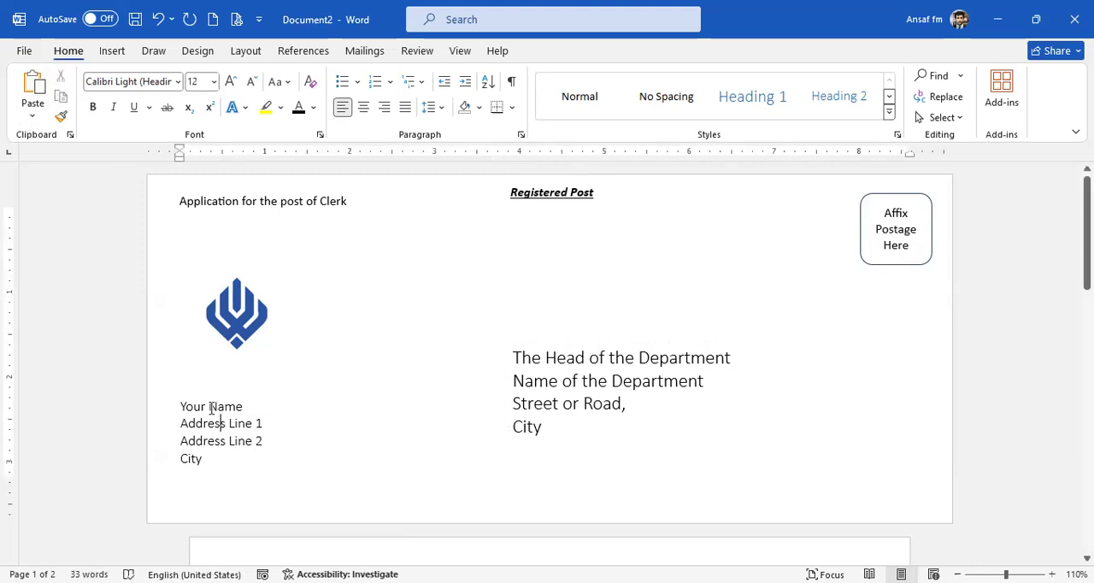
pyautogui.click(582, 359)
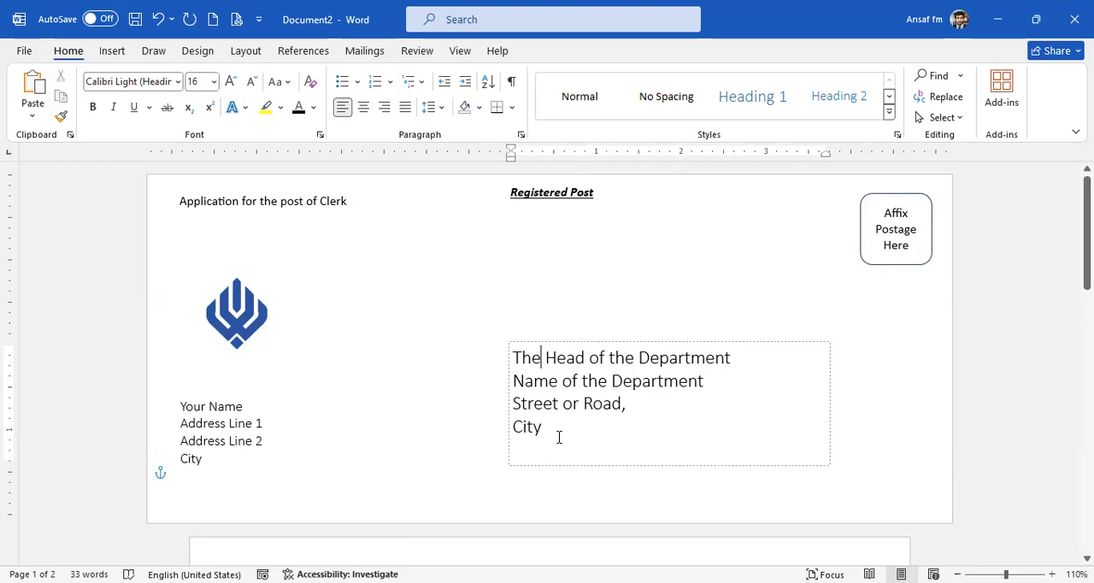
pyautogui.click(526, 308)
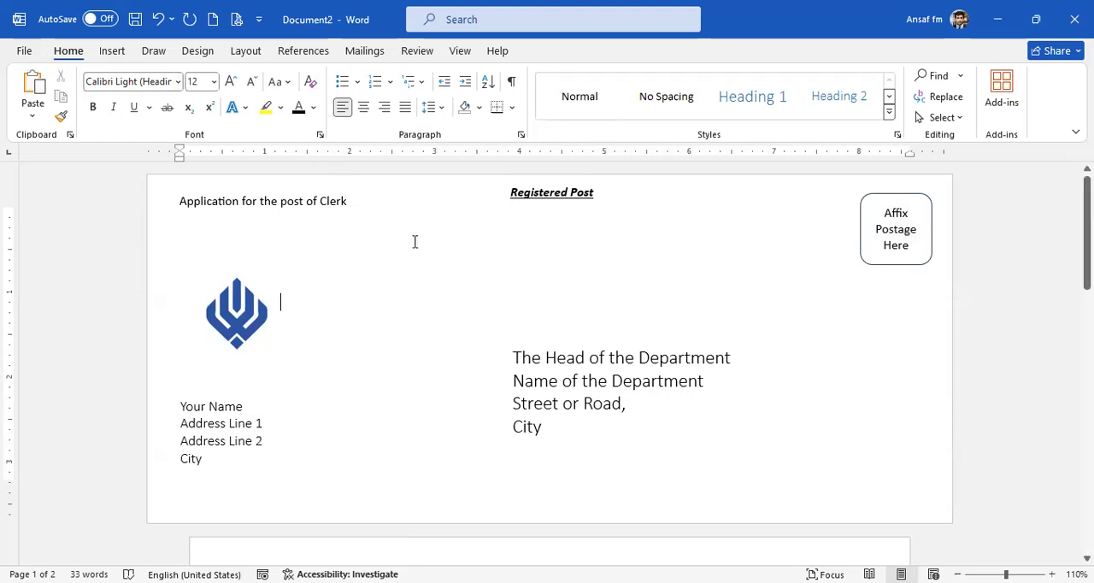
# Preview the envelope for printing, restrict the pages to print to page 1, and return to the document without printing.
pyautogui.click(25, 51)
pyautogui.click(59, 362)
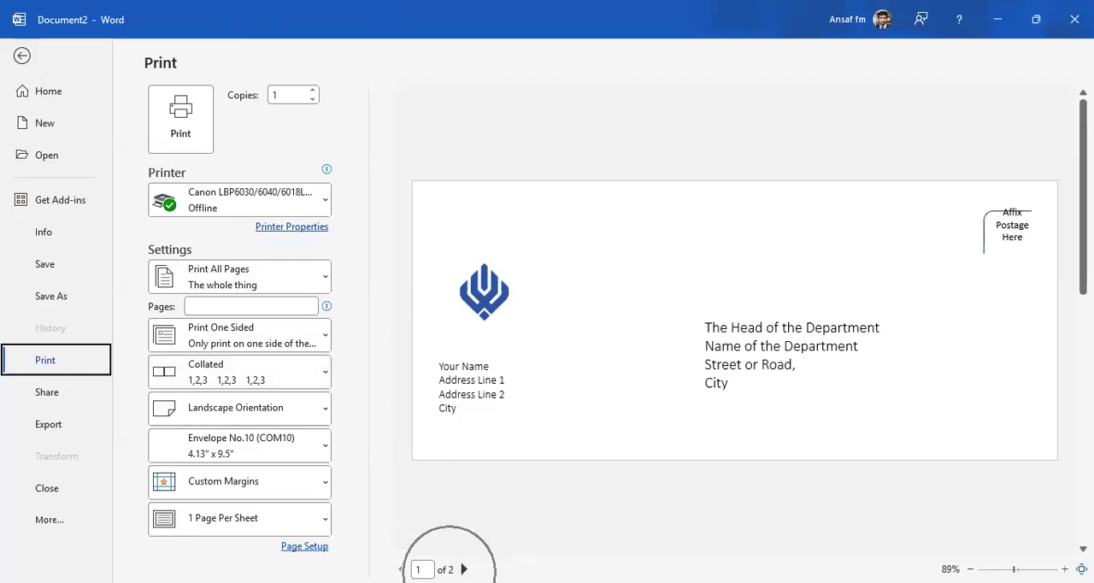
pyautogui.click(226, 305)
pyautogui.write('1')
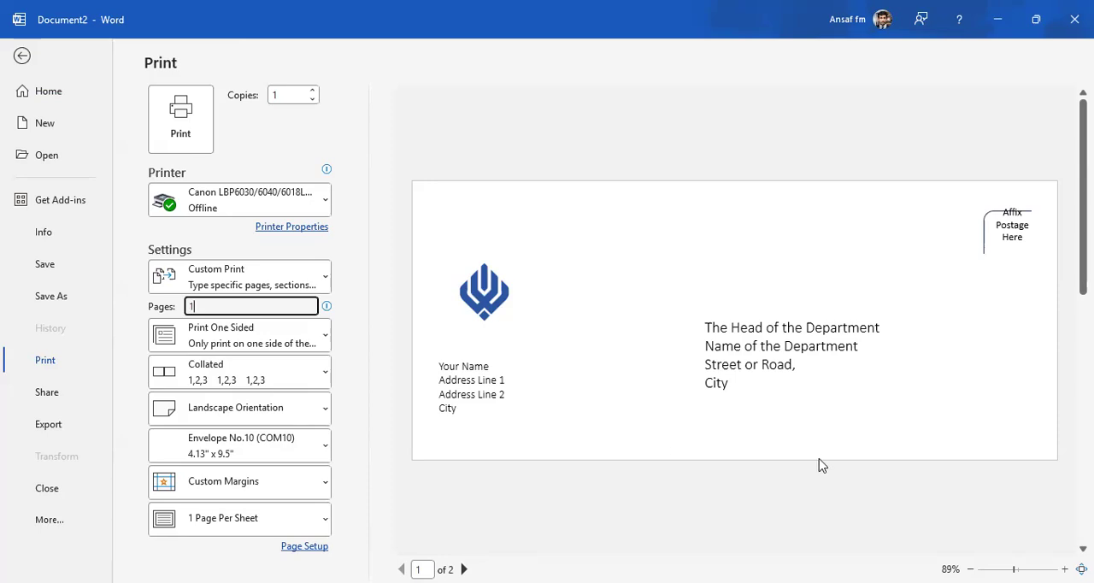
pyautogui.click(22, 57)
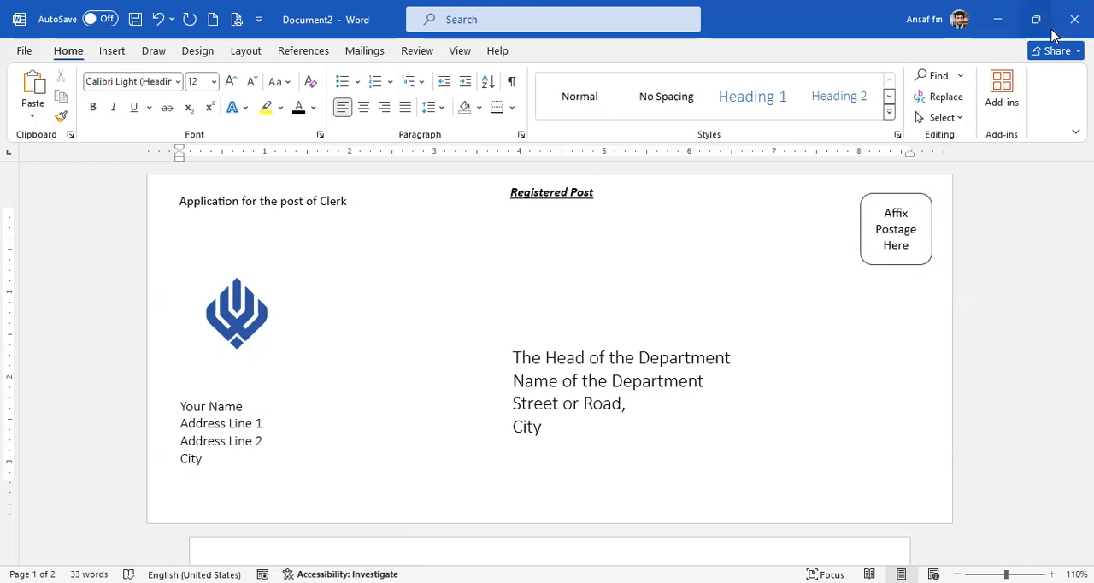
pyautogui.click(955, 32)
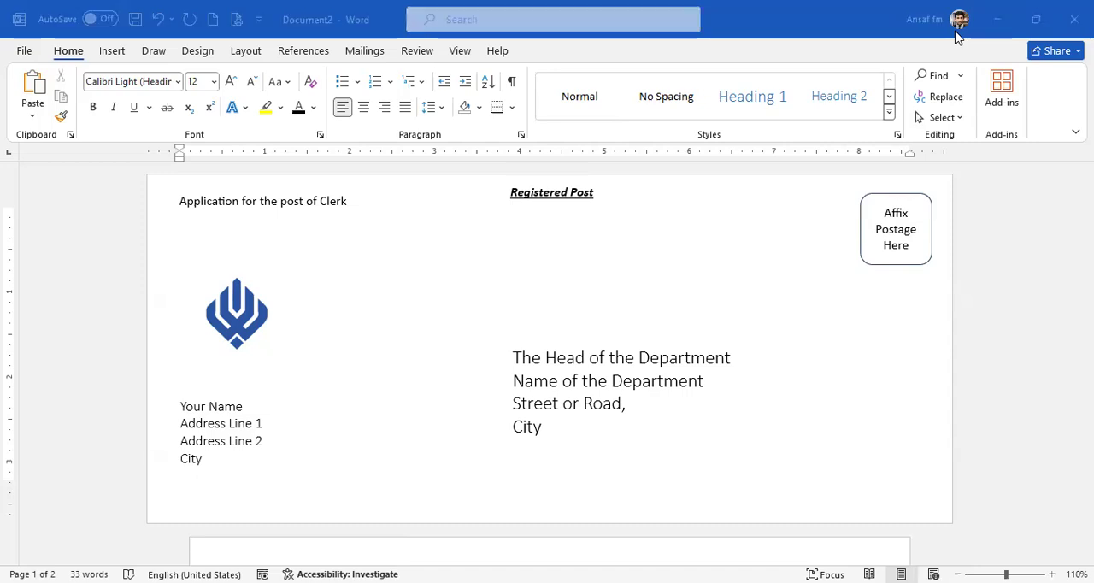